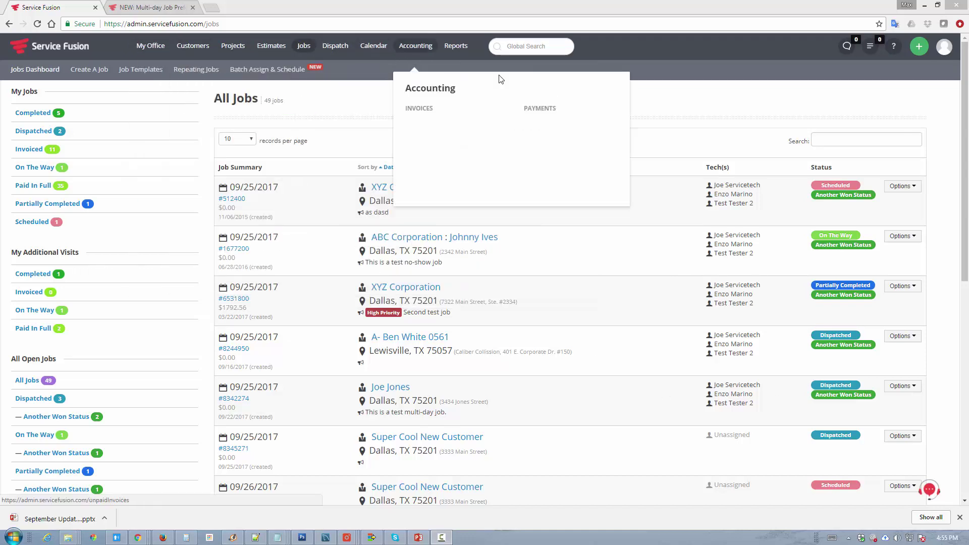
Switch the interface to the Grapefruit colour scheme, then restore the Default scheme
click(943, 47)
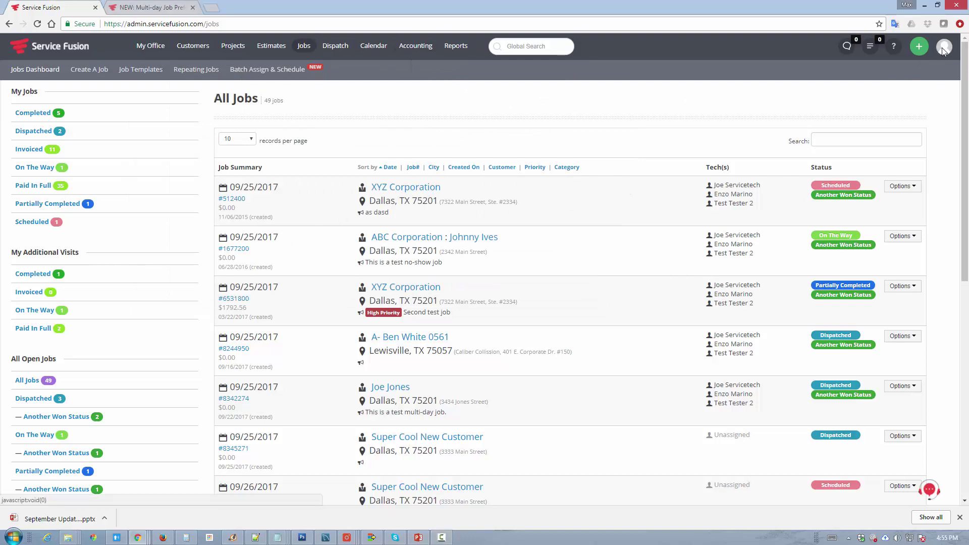
mouse_move(889, 129)
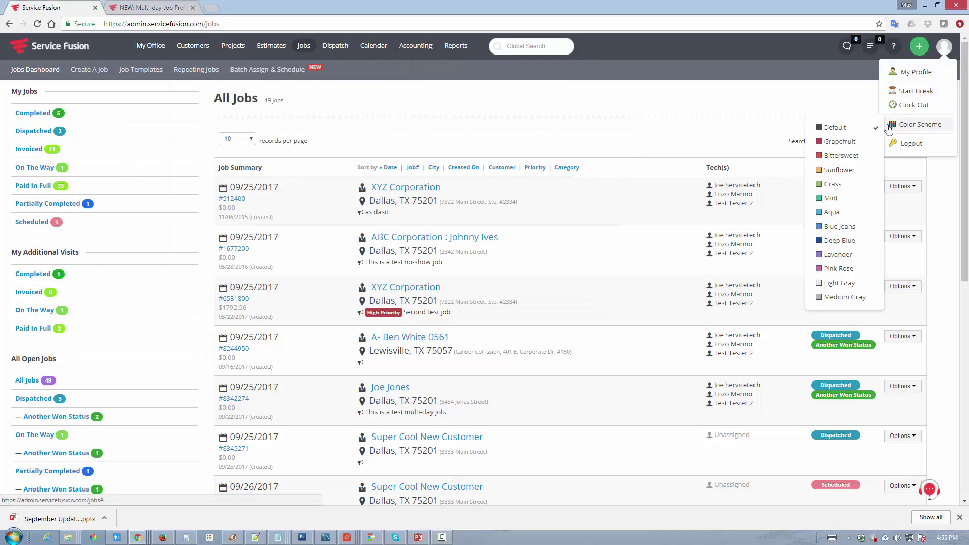
click(840, 146)
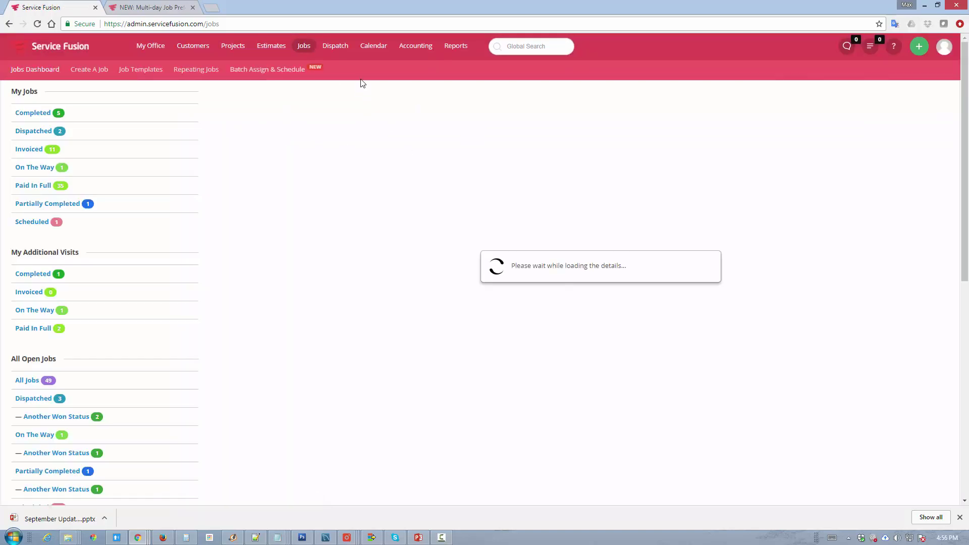
click(943, 49)
click(920, 124)
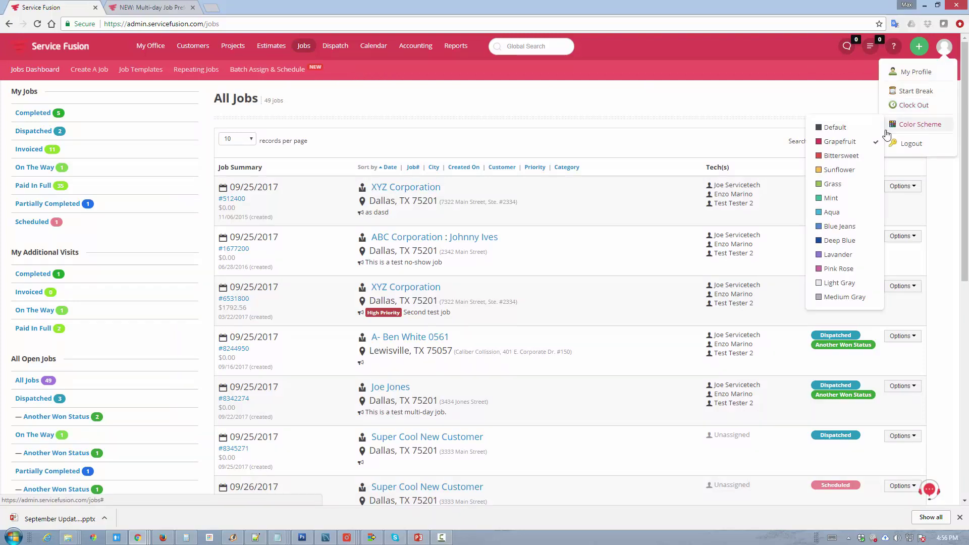
click(835, 127)
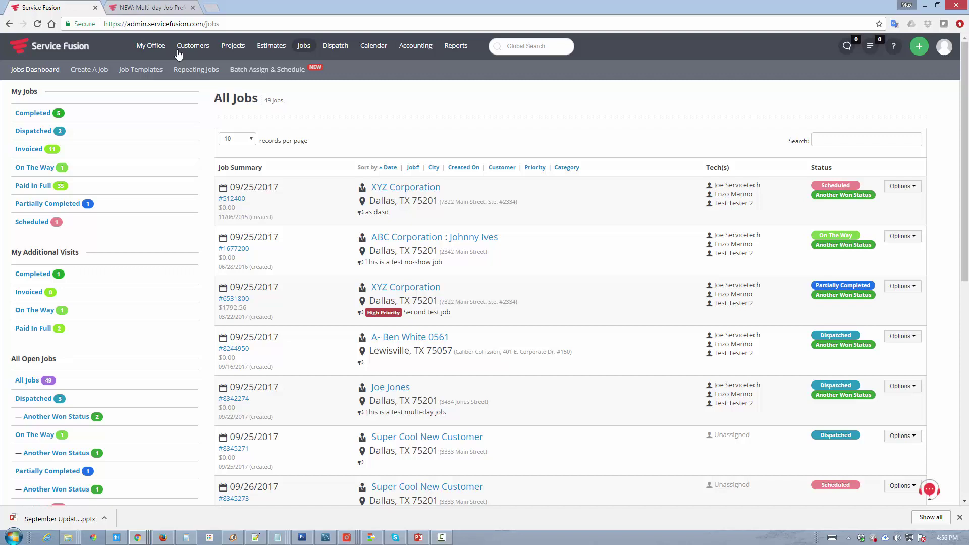
Browse the office administration menu options
click(152, 49)
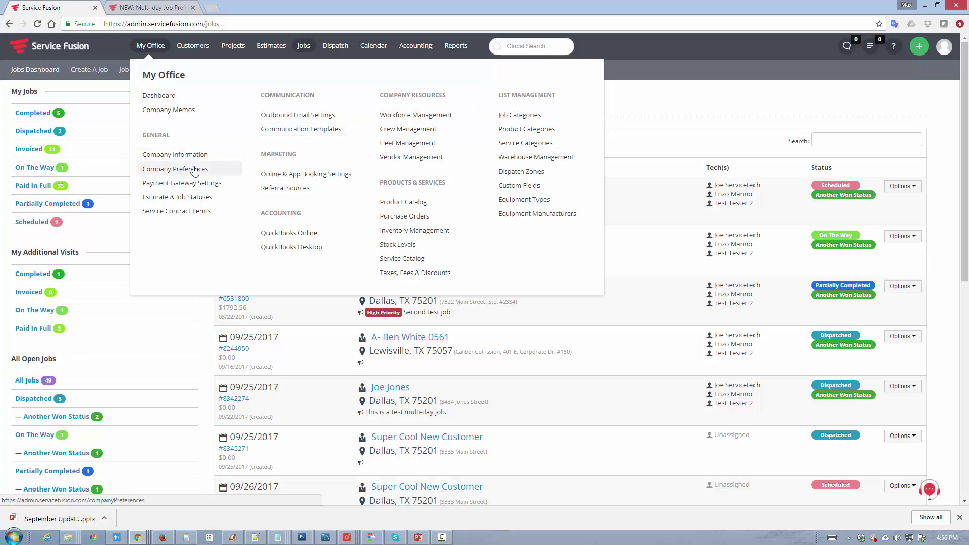
mouse_move(196, 53)
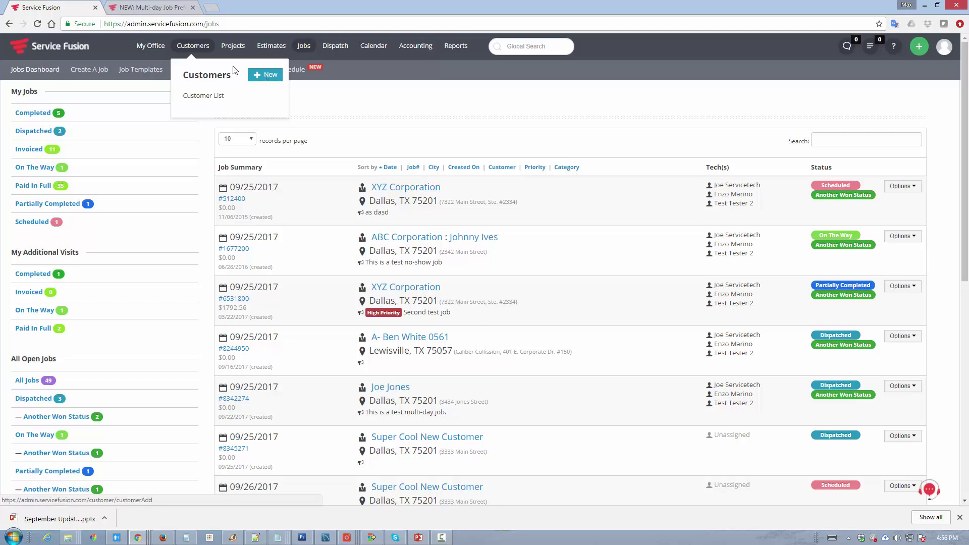
mouse_move(240, 55)
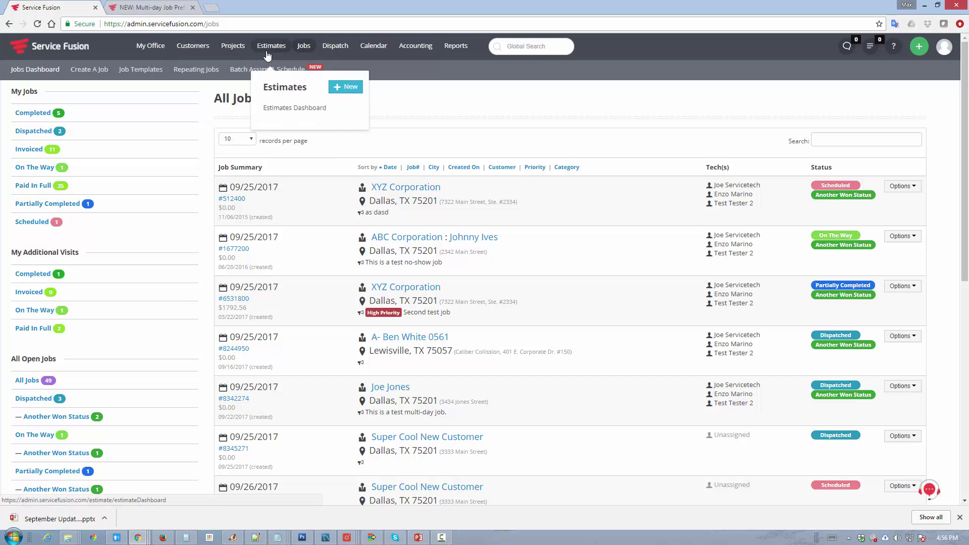
mouse_move(329, 51)
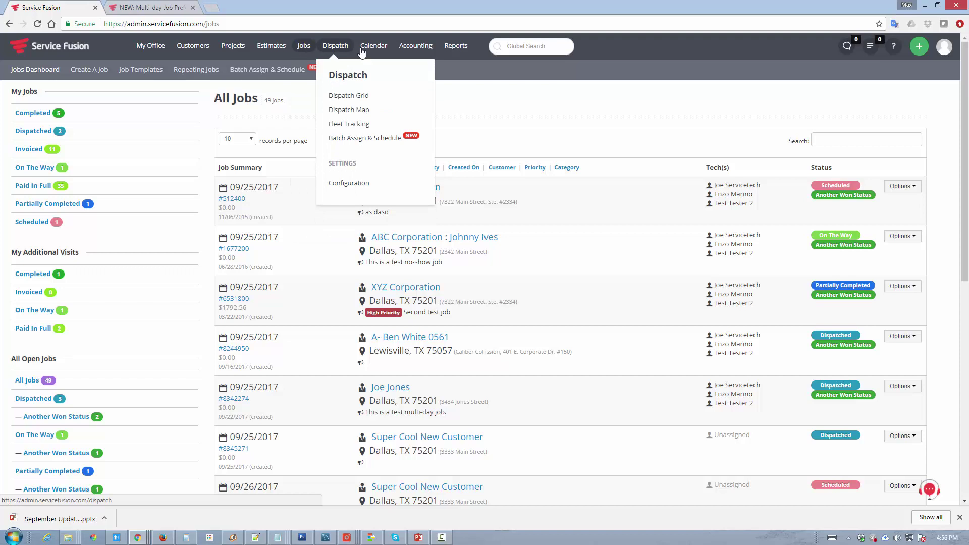
mouse_move(433, 65)
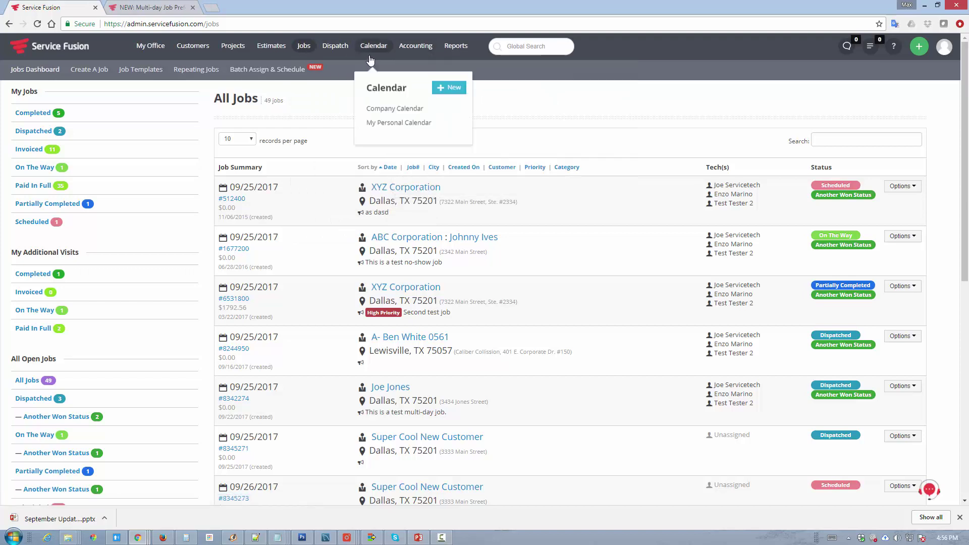
mouse_move(452, 50)
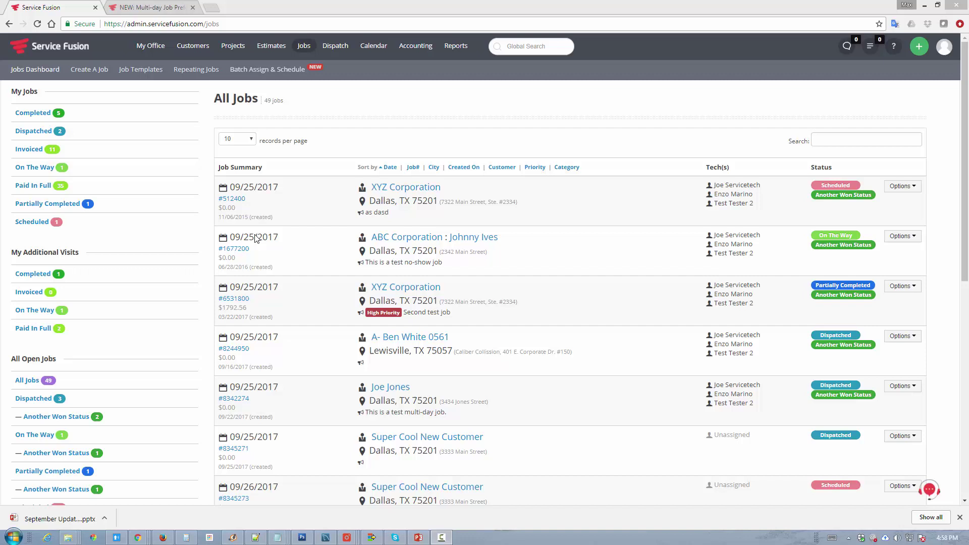
Upload all eight images from the Temp folder to job 512400's Pics tab
click(233, 201)
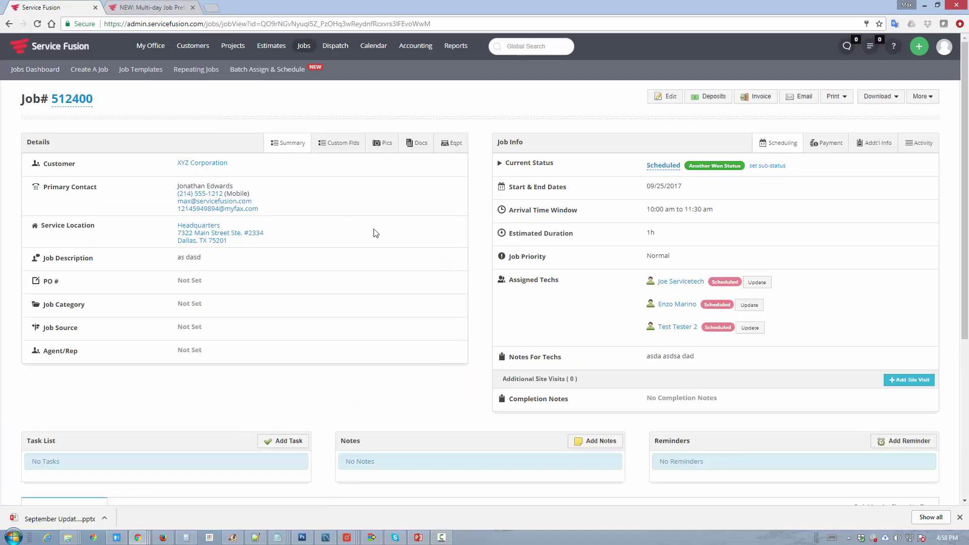
click(387, 146)
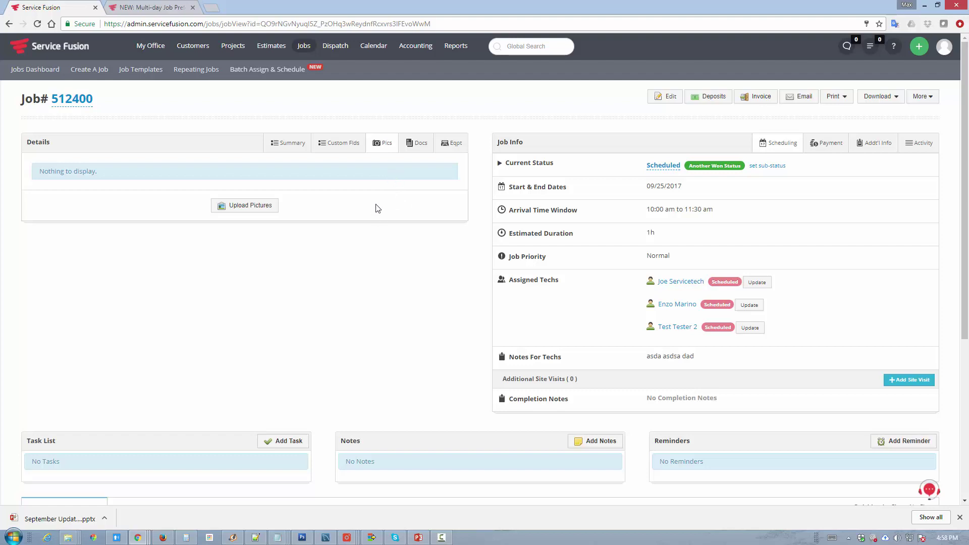
click(266, 207)
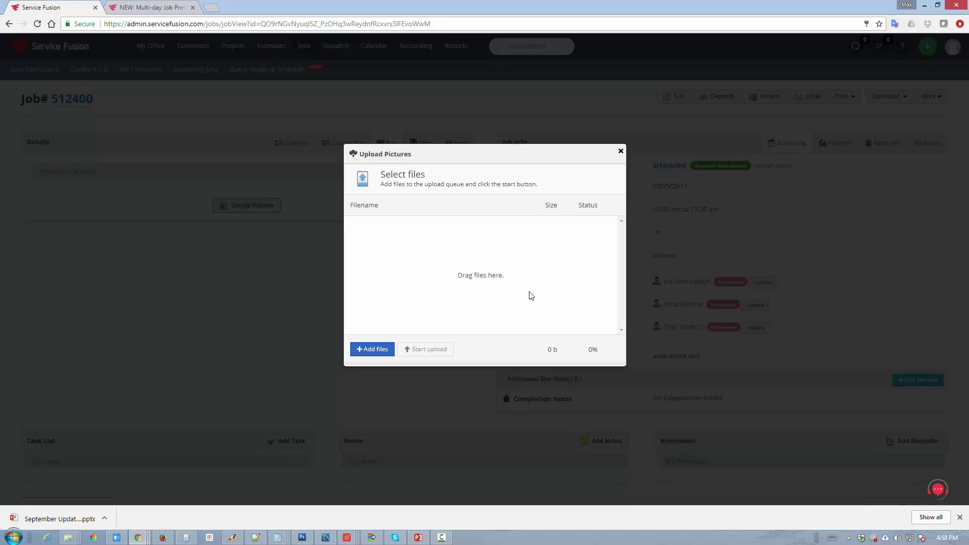
click(372, 349)
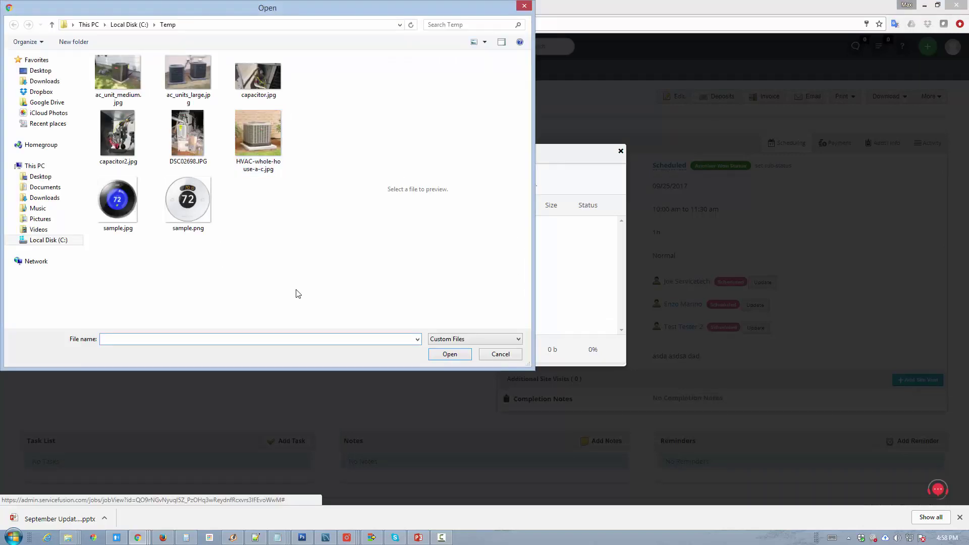
drag(298, 285, 87, 54)
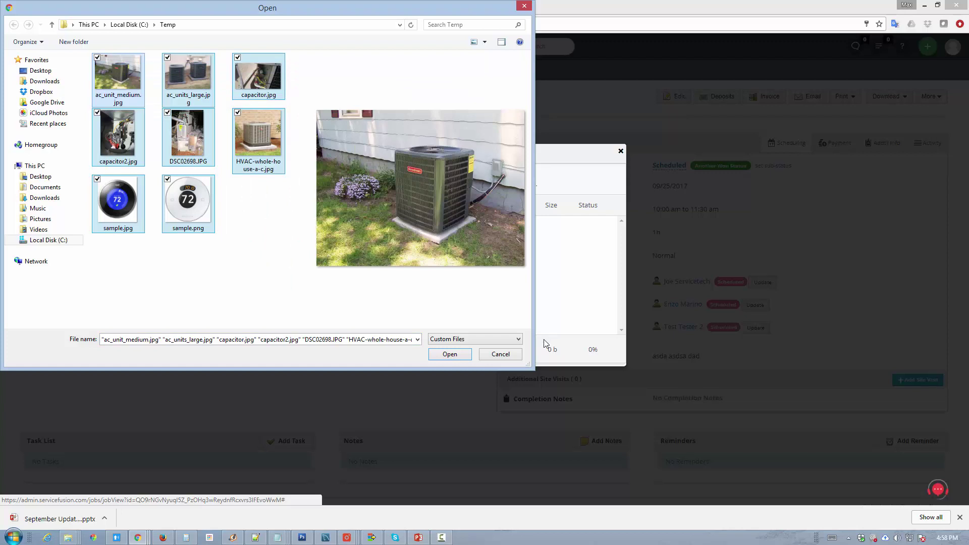
click(448, 355)
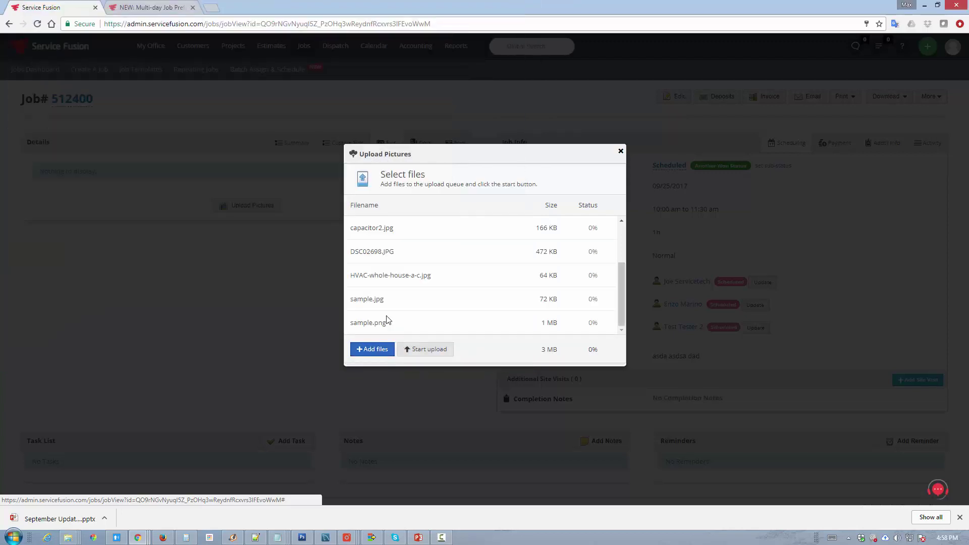
click(419, 353)
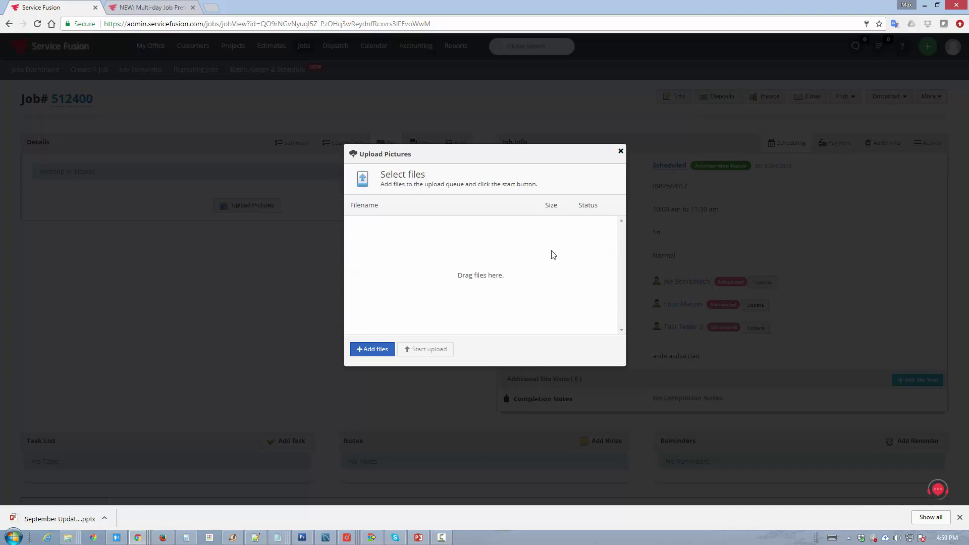
click(620, 151)
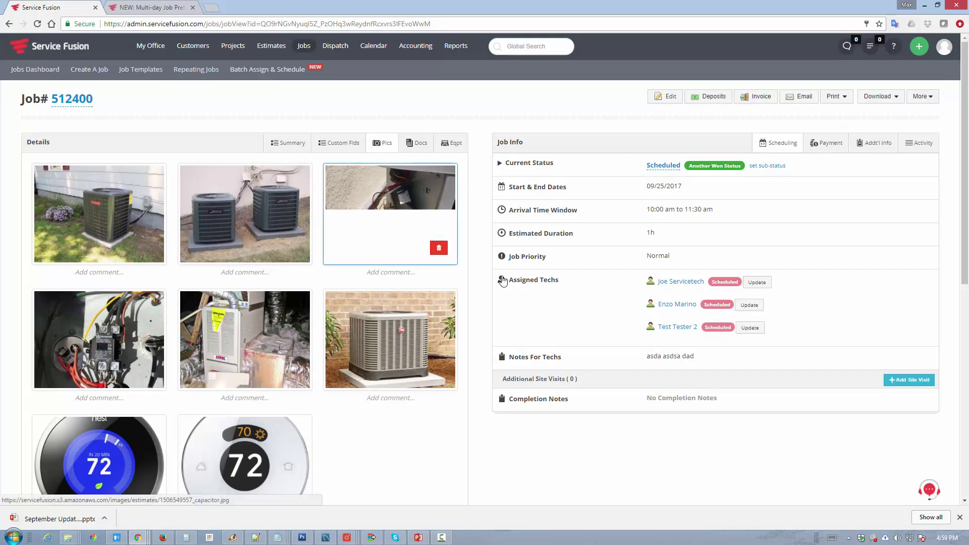
Add the comment 'Some note' to the first photo and view it full-size
scroll(467, 350, down, 4)
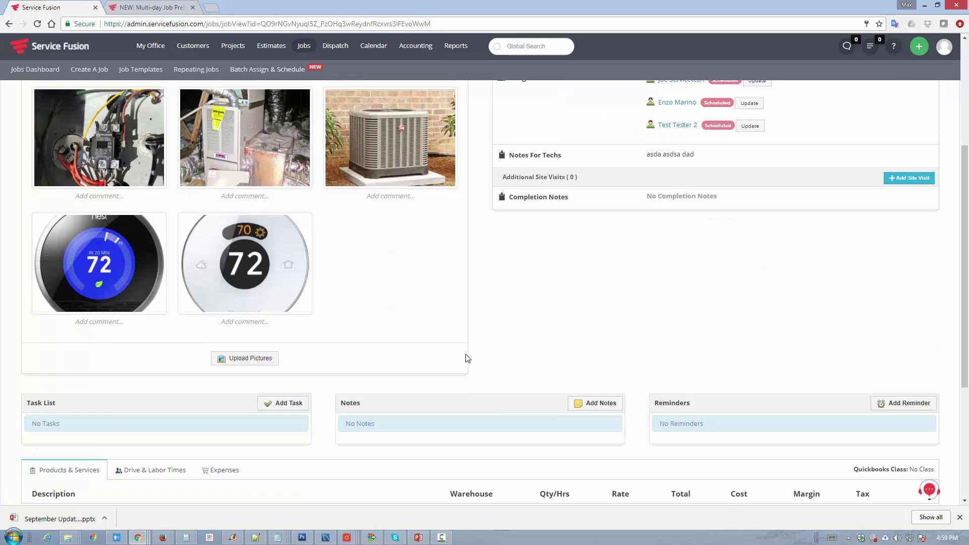
scroll(467, 358, up, 4)
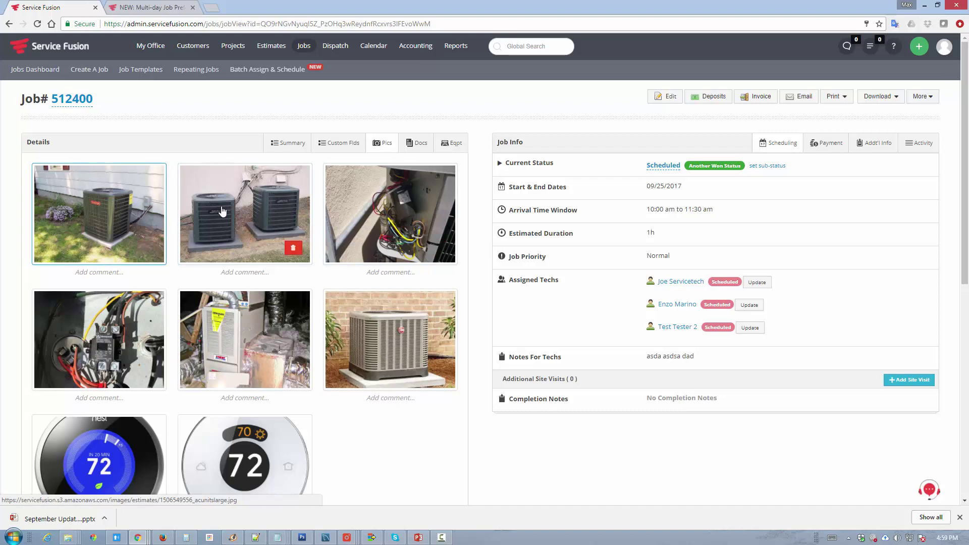
click(109, 273)
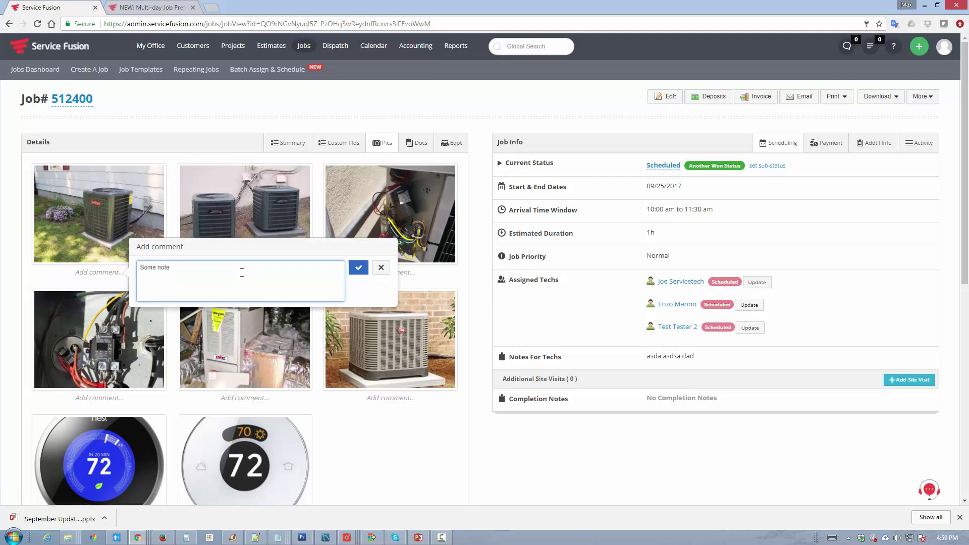
click(361, 268)
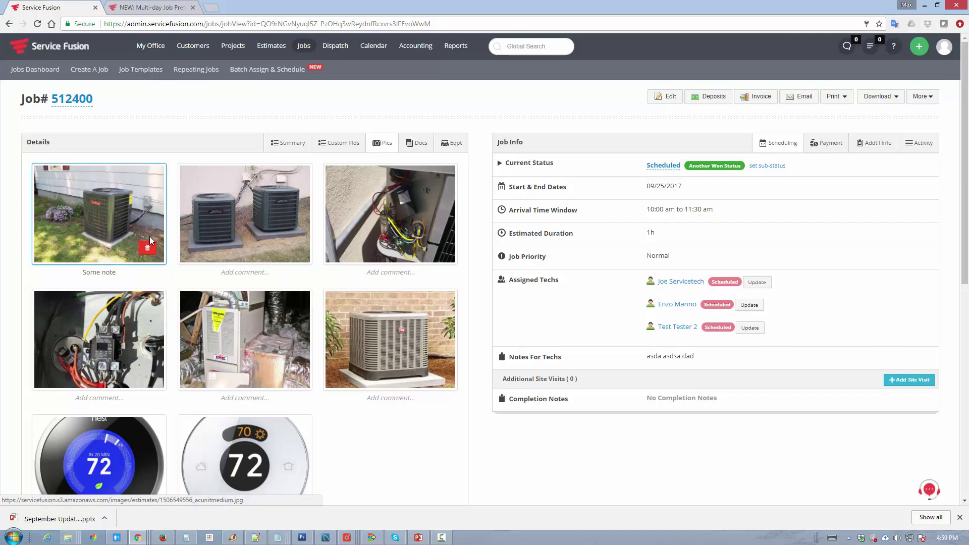
click(150, 236)
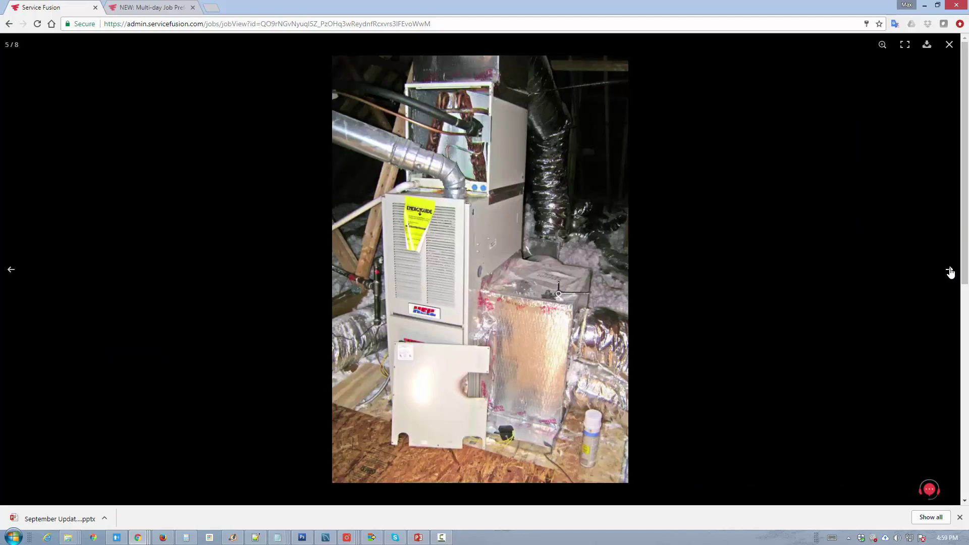
click(949, 270)
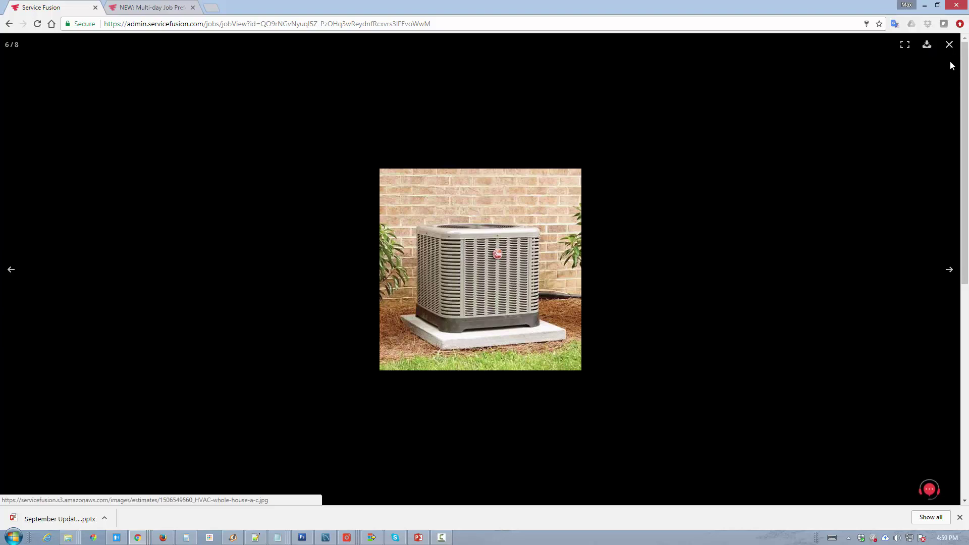
Advance to the next photo in the viewer, then close the viewer
click(949, 45)
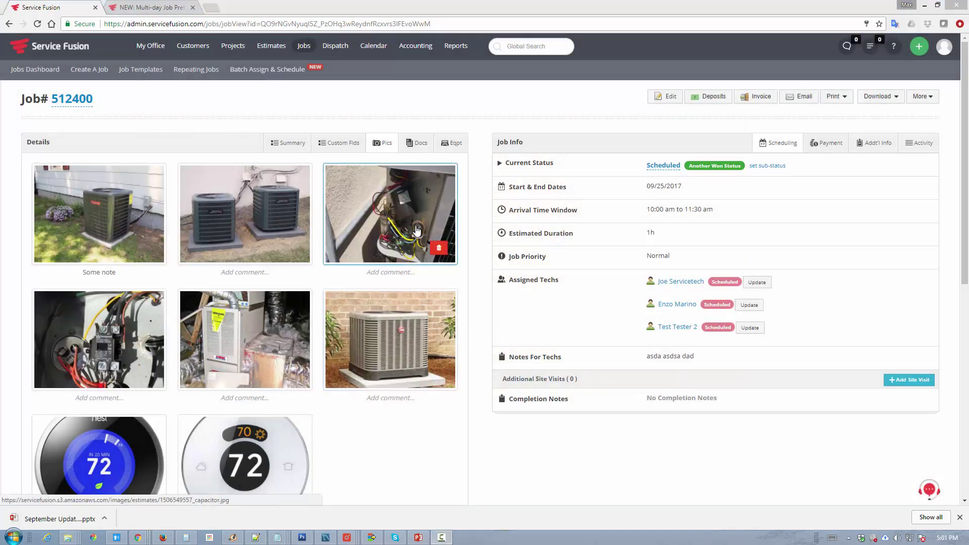
On job 512400's Docs tab, check existing documents, then open the Add More Documents dialog
click(416, 150)
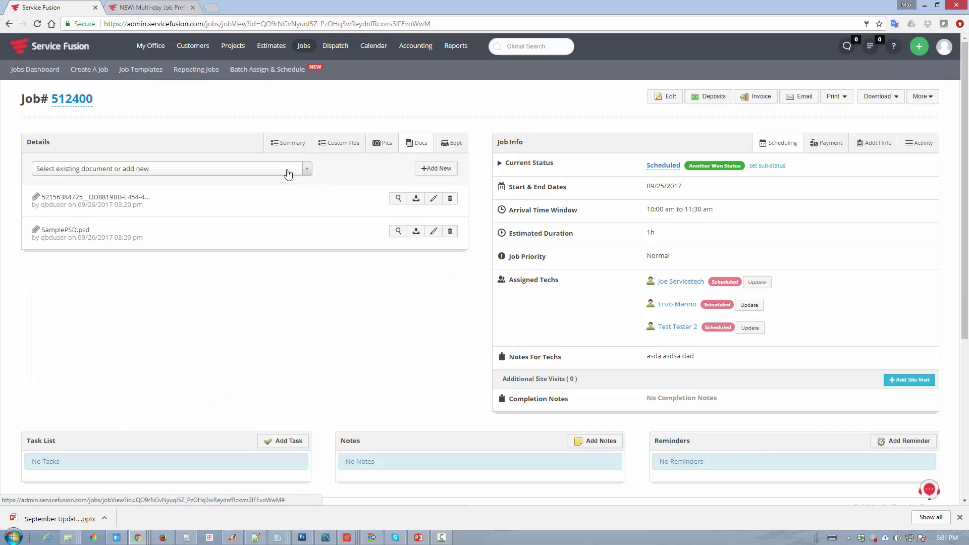
click(288, 172)
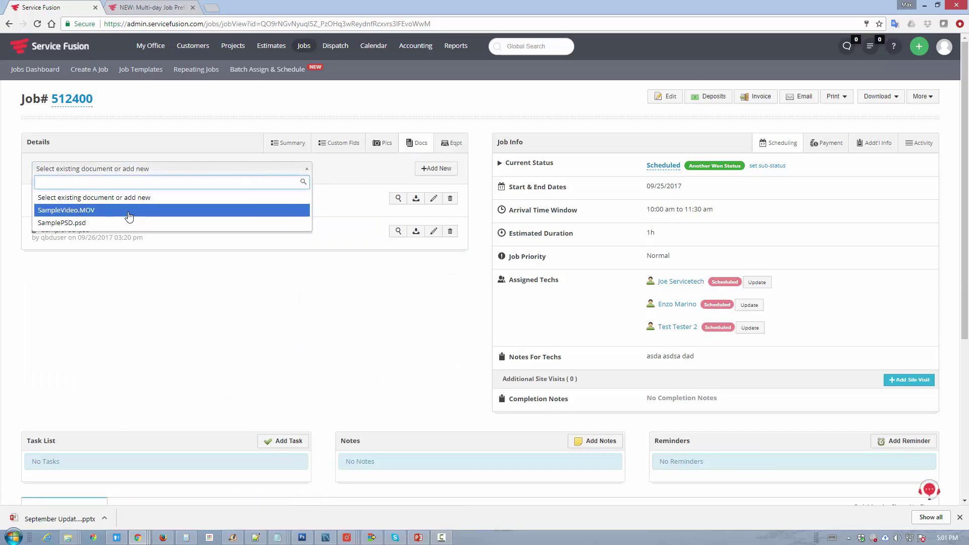
click(159, 130)
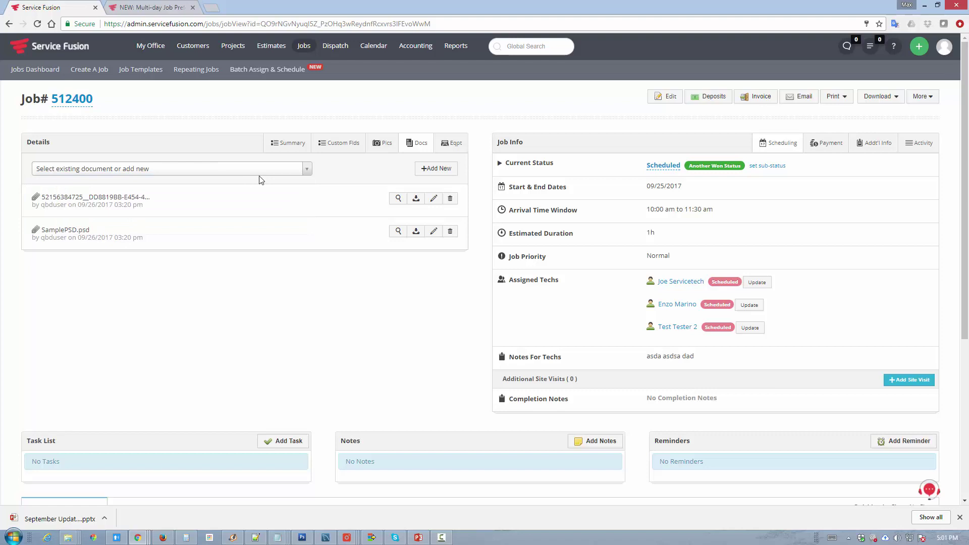
click(430, 172)
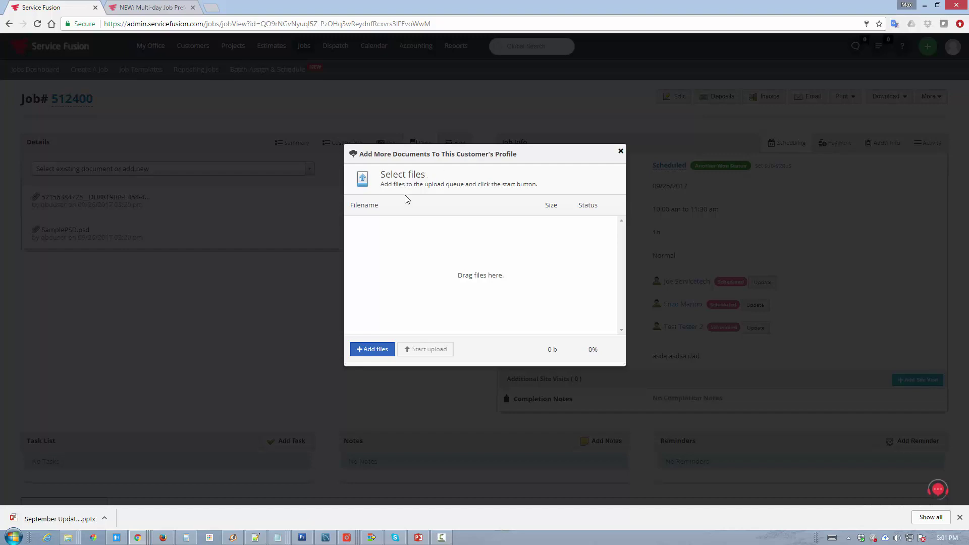
Select demo.docx, sample.pdf, sample.rtf, sample.xlsx, SamplePPTX.pptx and HVAC-whole-house-a-c.jpg from Temp
click(373, 349)
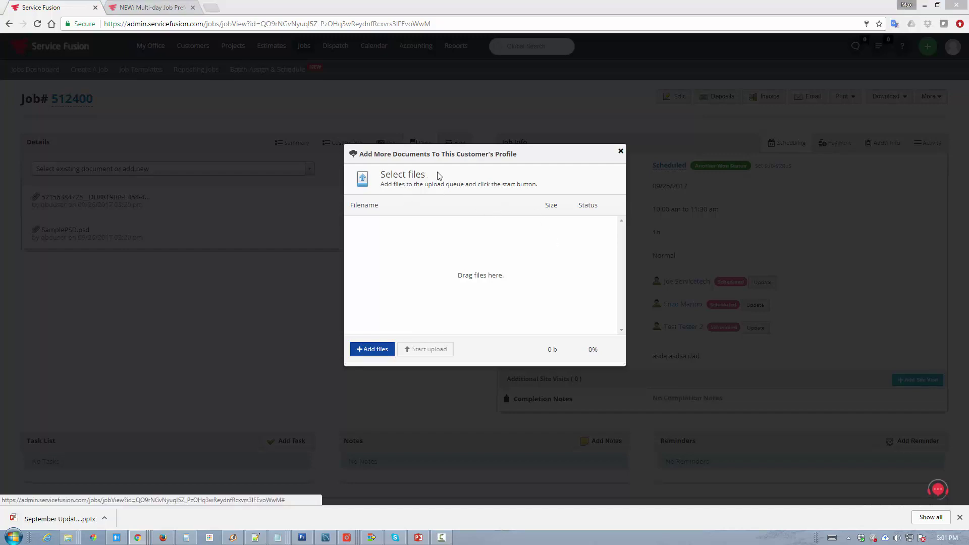
click(336, 83)
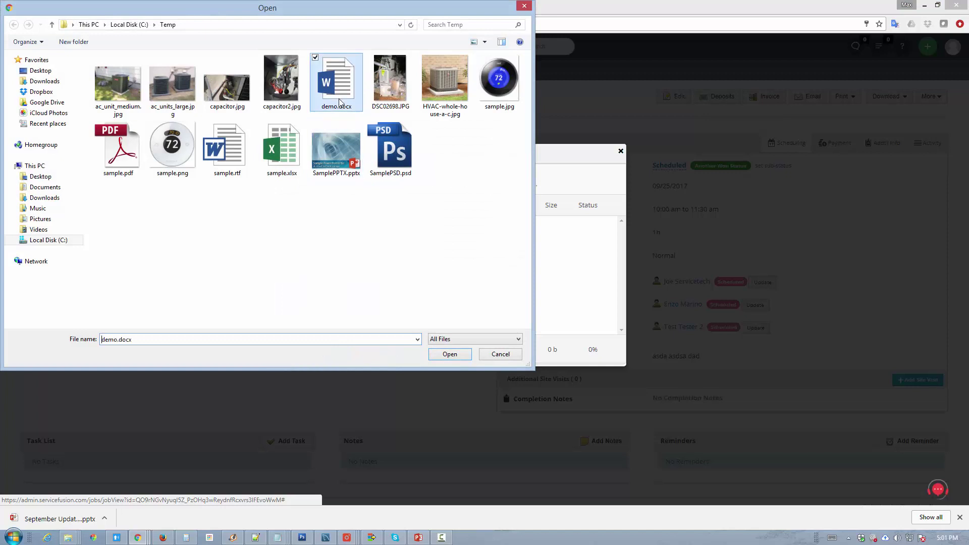
ctrl+click(118, 147)
ctrl+click(241, 154)
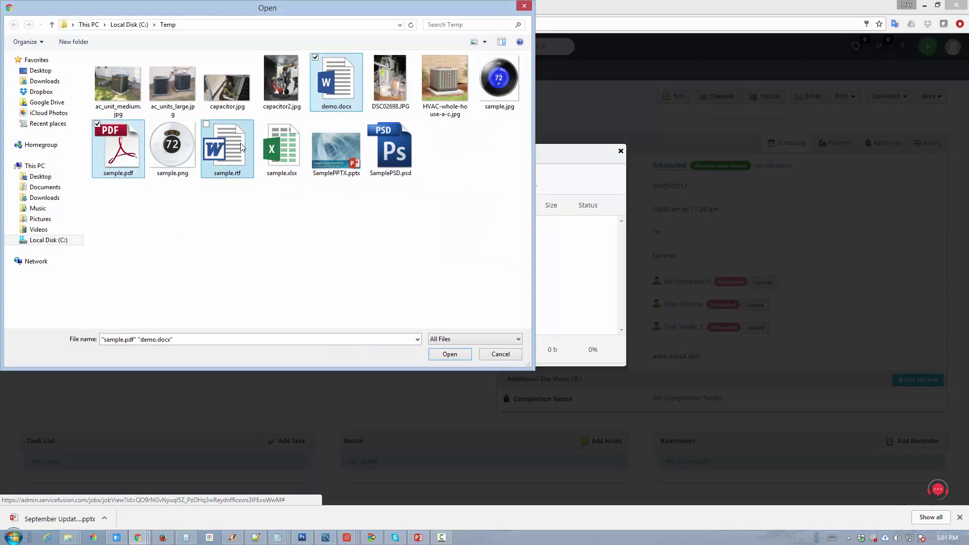
ctrl+click(292, 159)
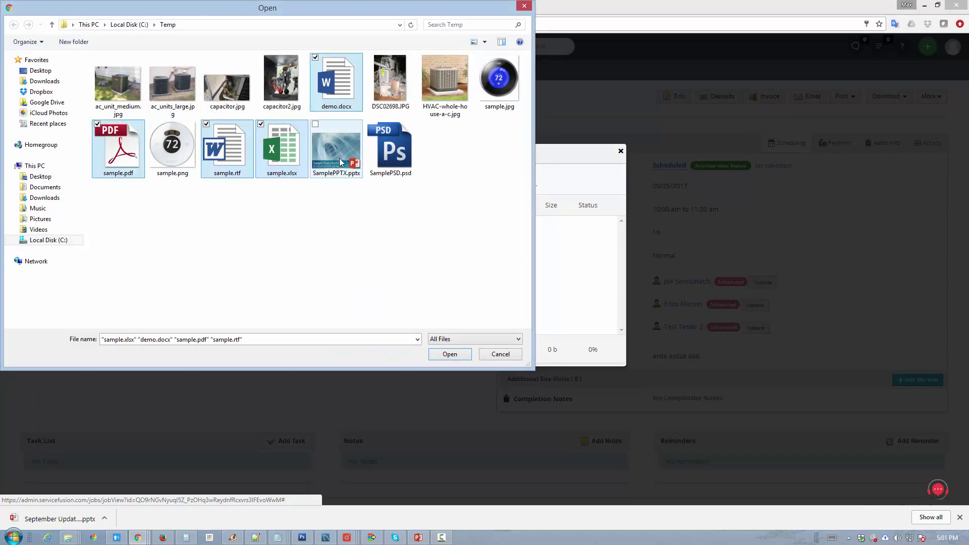
ctrl+click(353, 169)
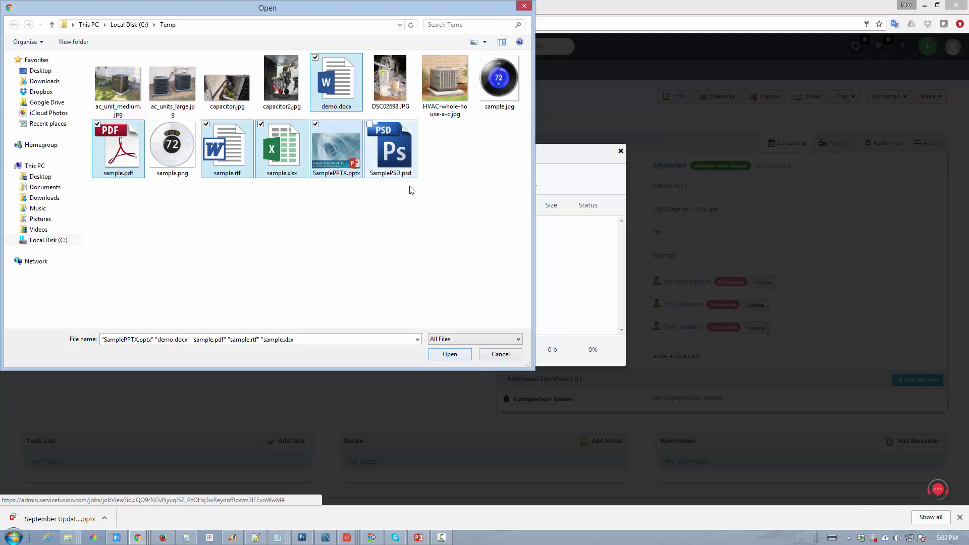
ctrl+click(447, 93)
Upload the six queued files and preview demo.docx
click(450, 354)
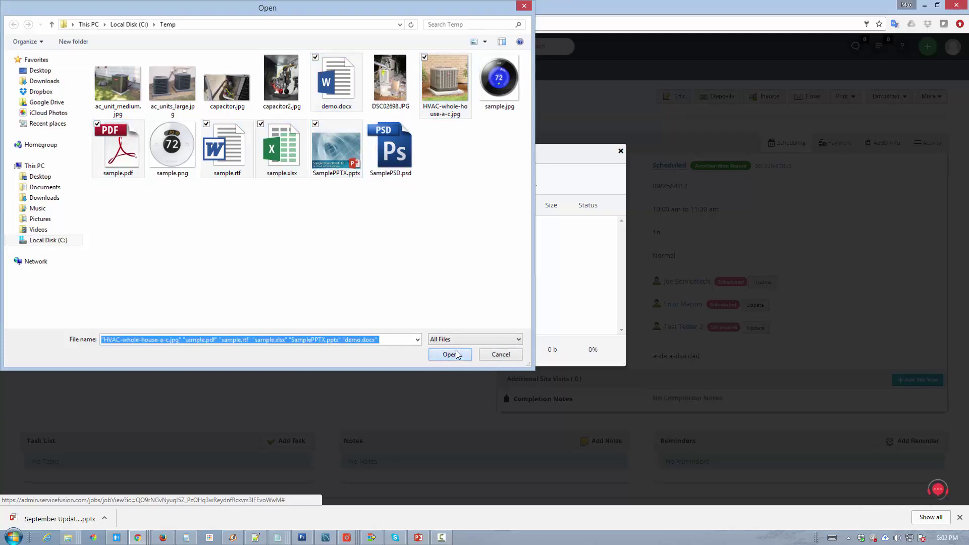
click(426, 353)
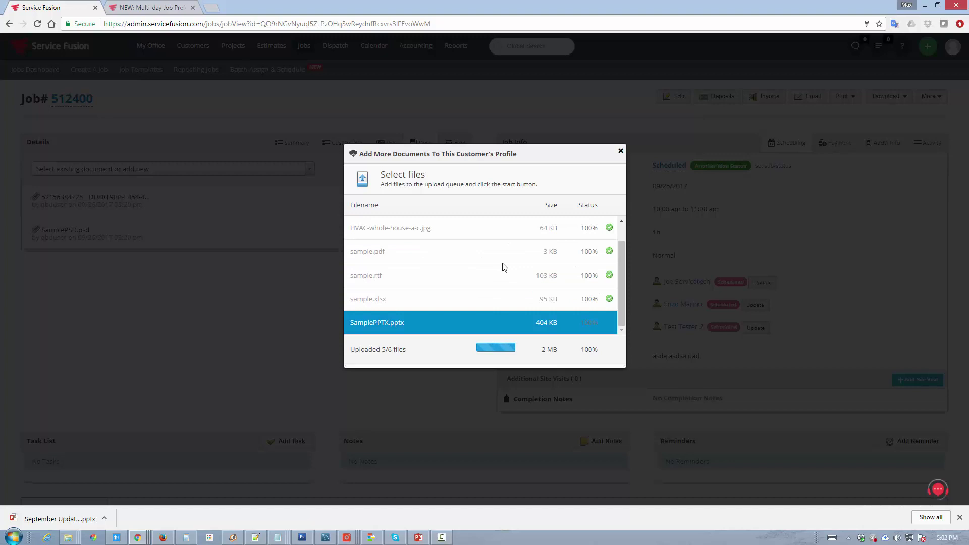
click(620, 151)
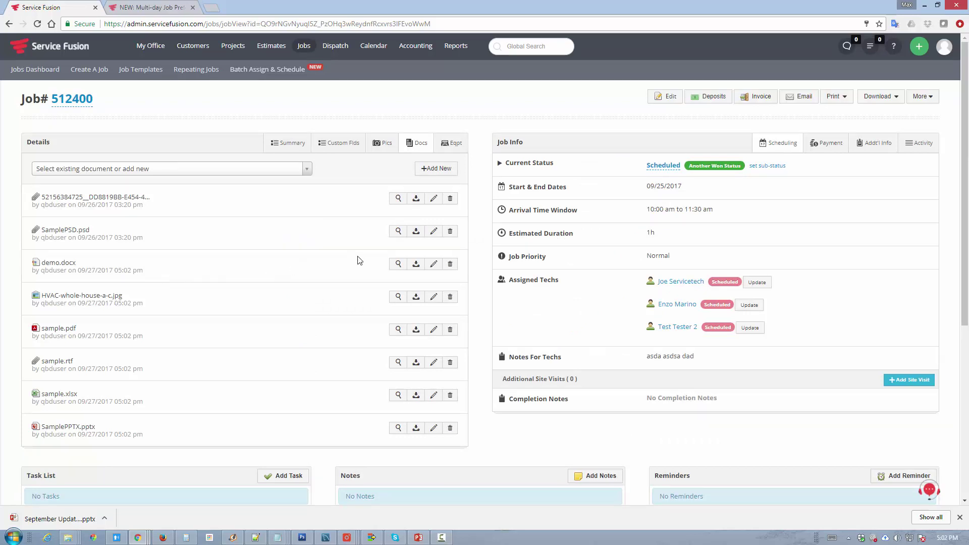
click(398, 264)
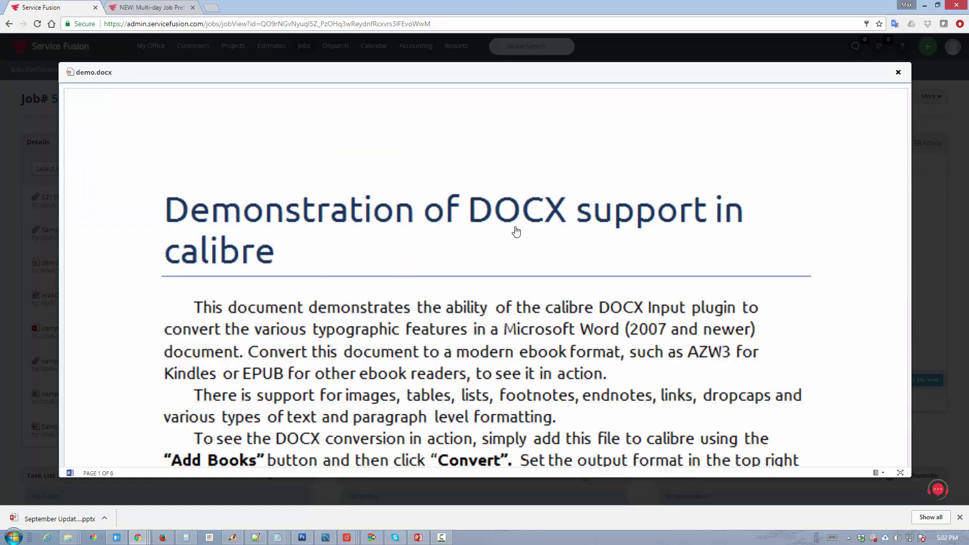
Scroll through the demo.docx preview and close it
scroll(843, 214, down, 5)
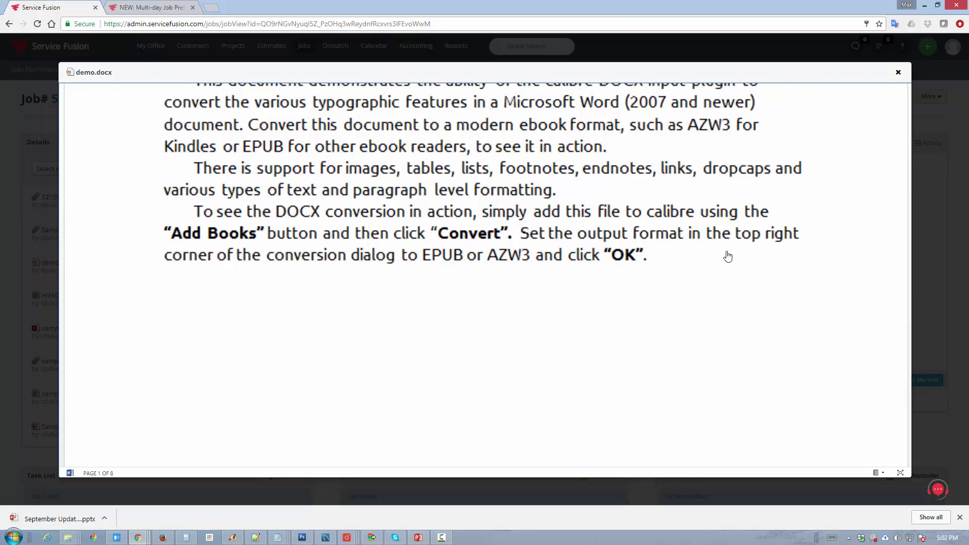
scroll(727, 257, down, 2)
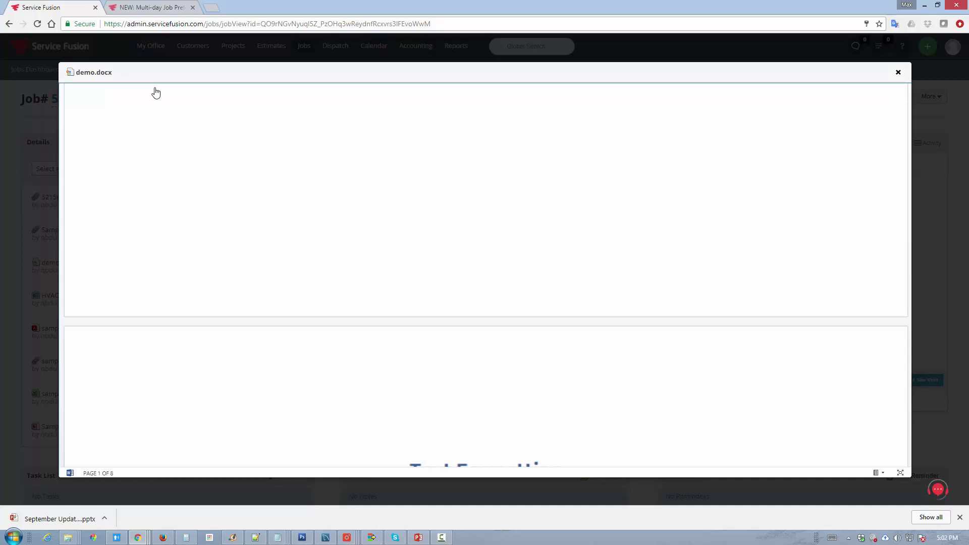
scroll(344, 259, down, 8)
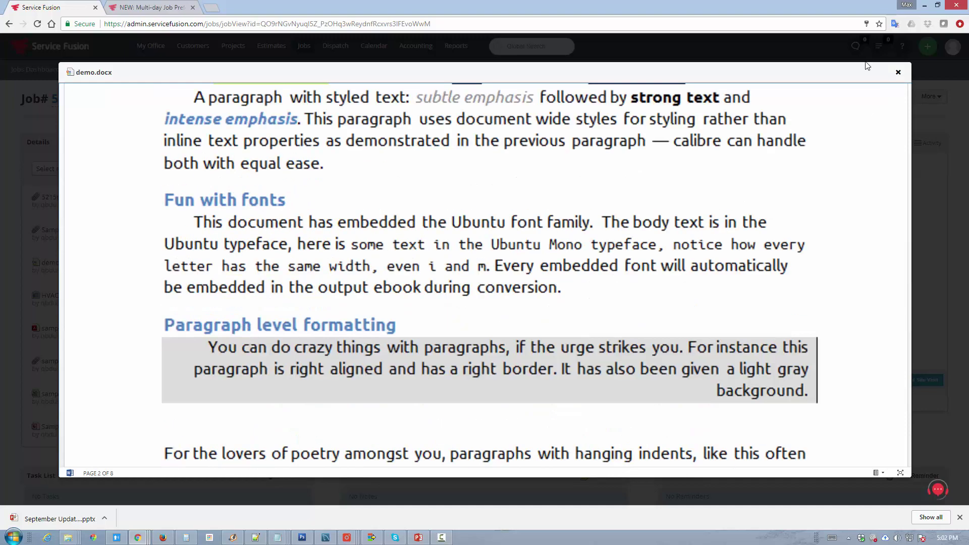
click(898, 75)
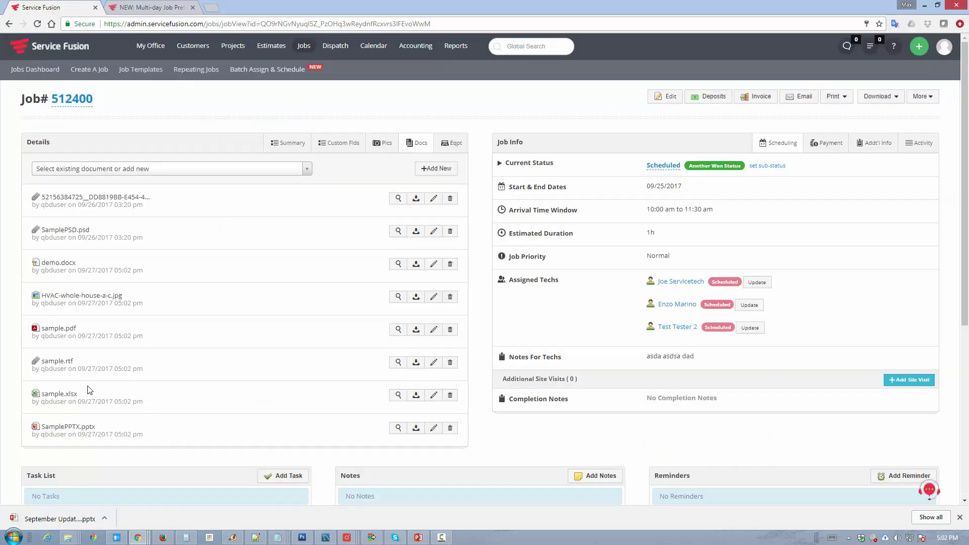
Preview the sample.xlsx worksheet, scroll it, and close the preview
click(398, 395)
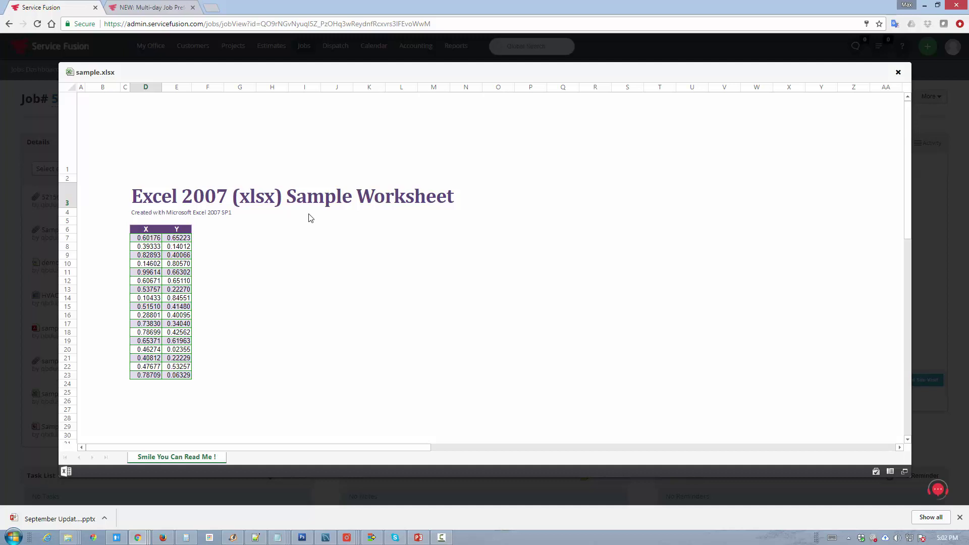
mouse_move(233, 228)
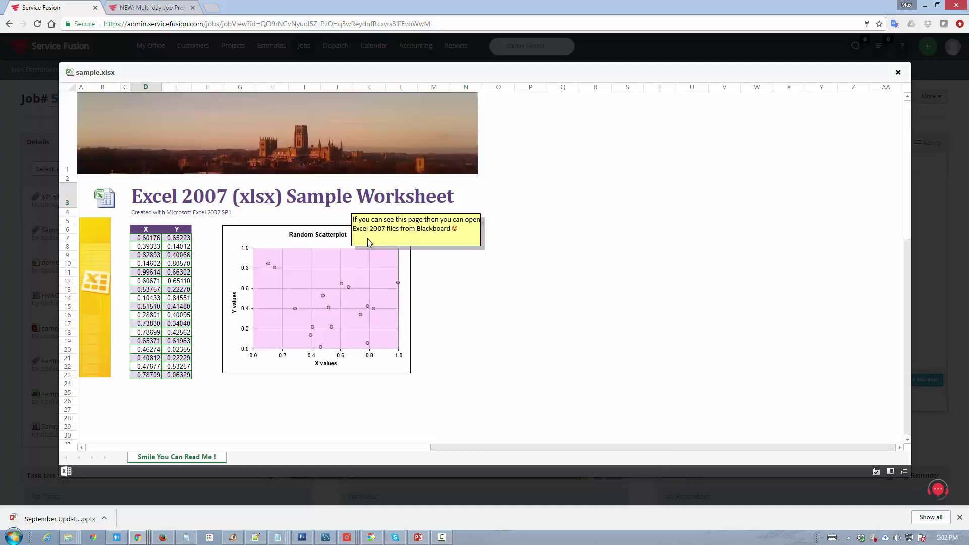
scroll(368, 239, down, 3)
scroll(316, 278, up, 3)
click(898, 72)
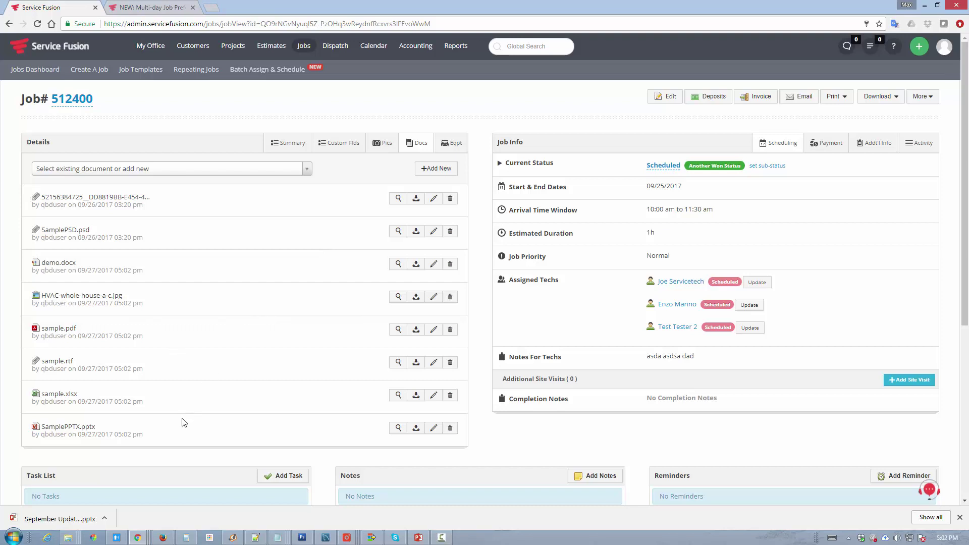
Preview SamplePPTX.pptx up to slide 2, then re-save its name unchanged
click(398, 428)
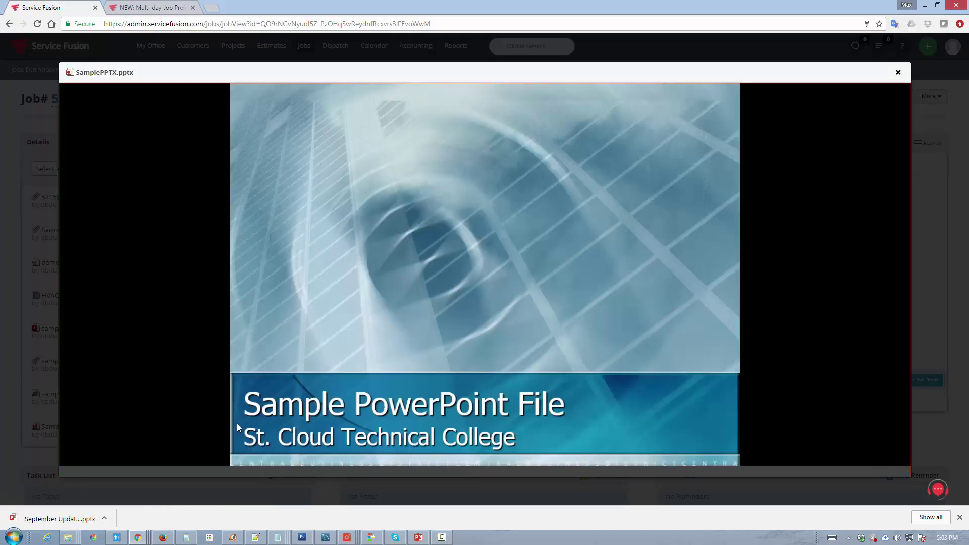
click(513, 472)
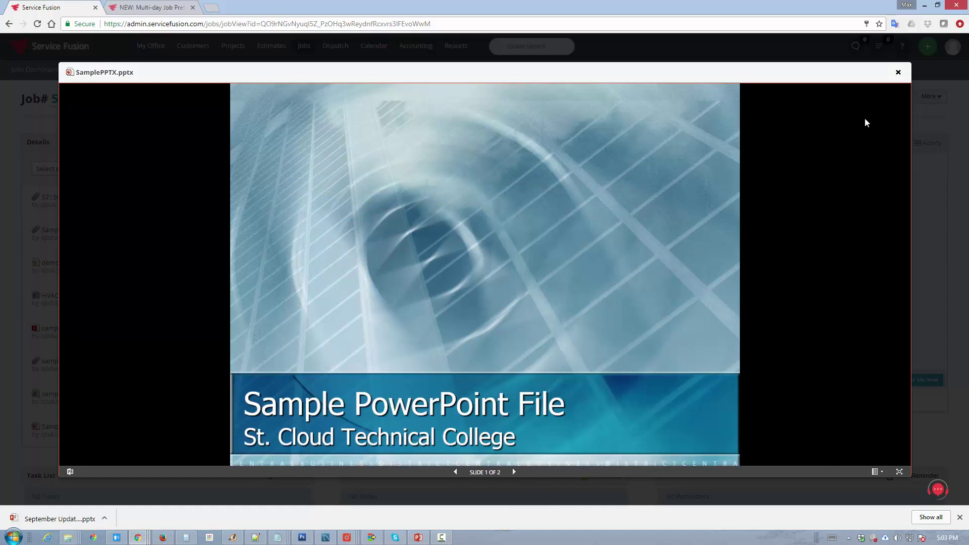
click(897, 73)
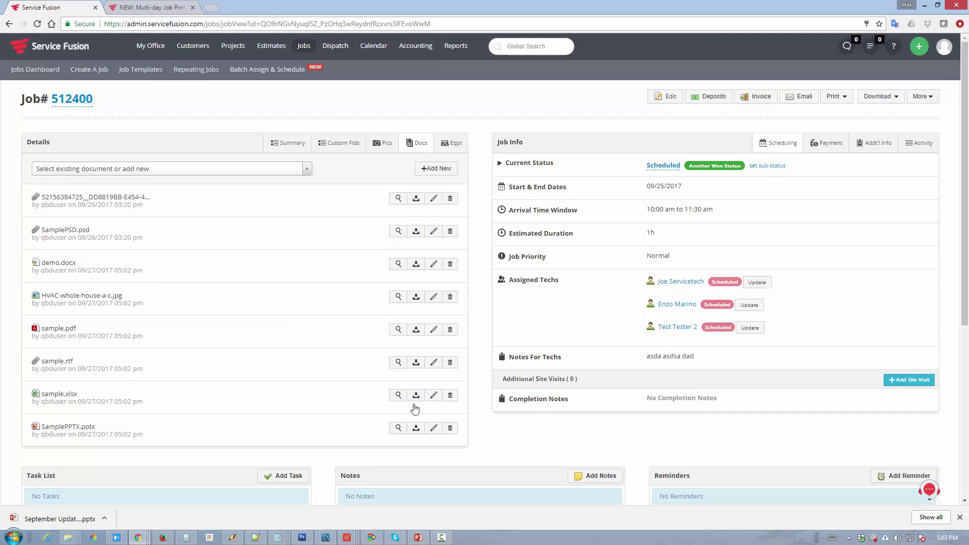
click(433, 428)
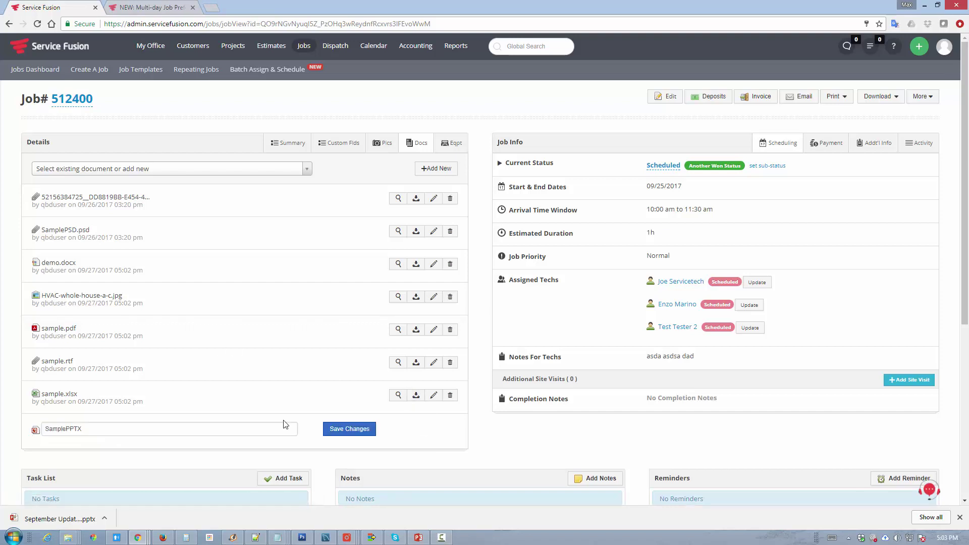
click(339, 435)
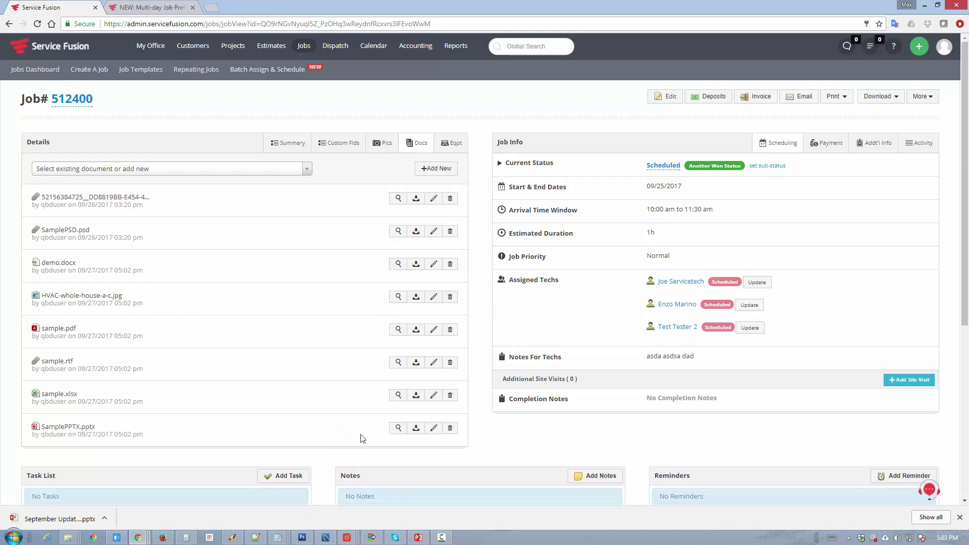
Glance at the existing-documents list without choosing one, then show the job's Summary tab
click(295, 172)
scroll(134, 250, down, 1)
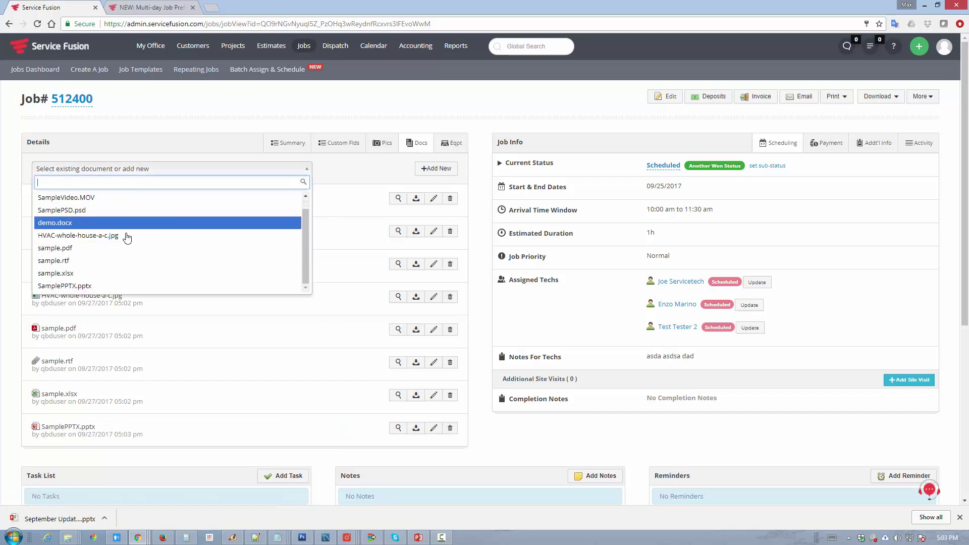
scroll(151, 243, up, 1)
click(161, 168)
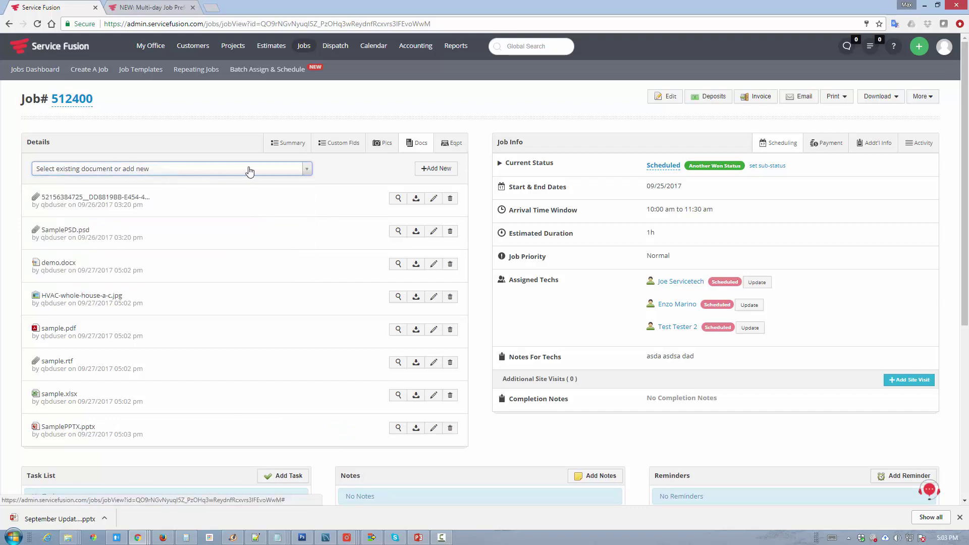
click(382, 145)
click(281, 144)
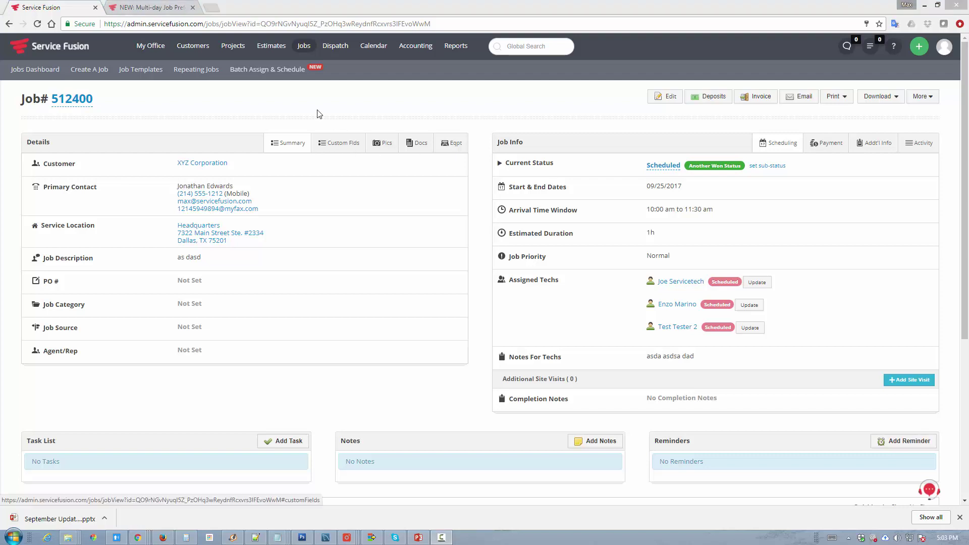
Open ABC Corporation's customer record on its Equipment tab and begin searching the list
click(186, 45)
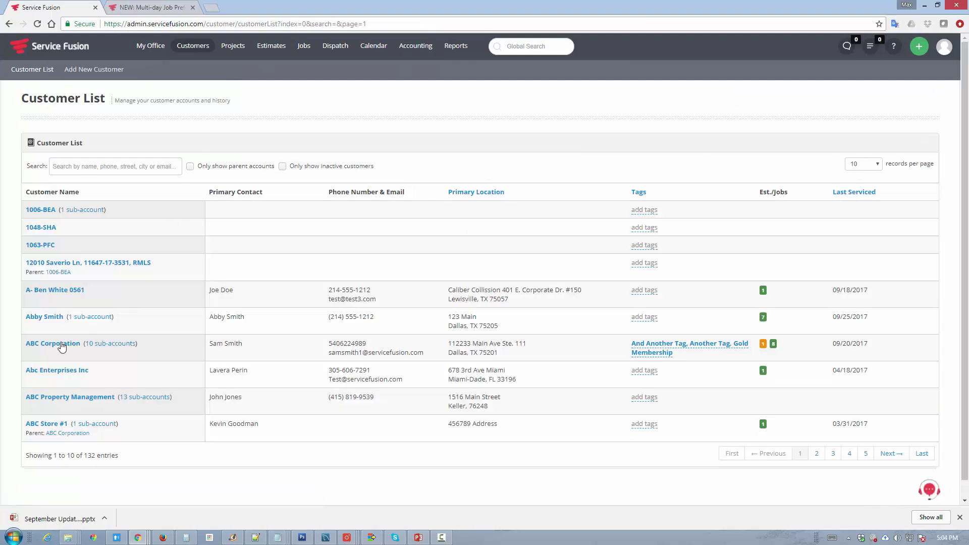
click(99, 345)
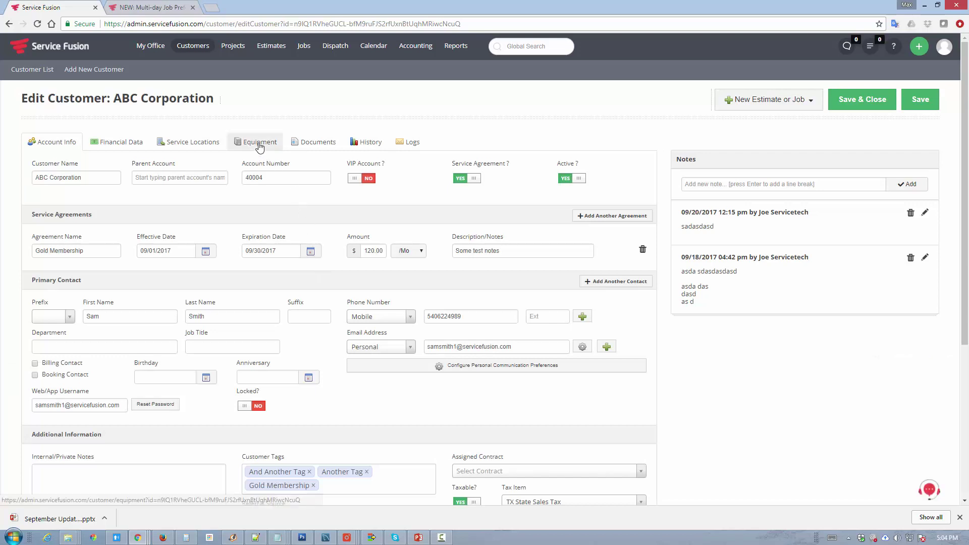
click(259, 144)
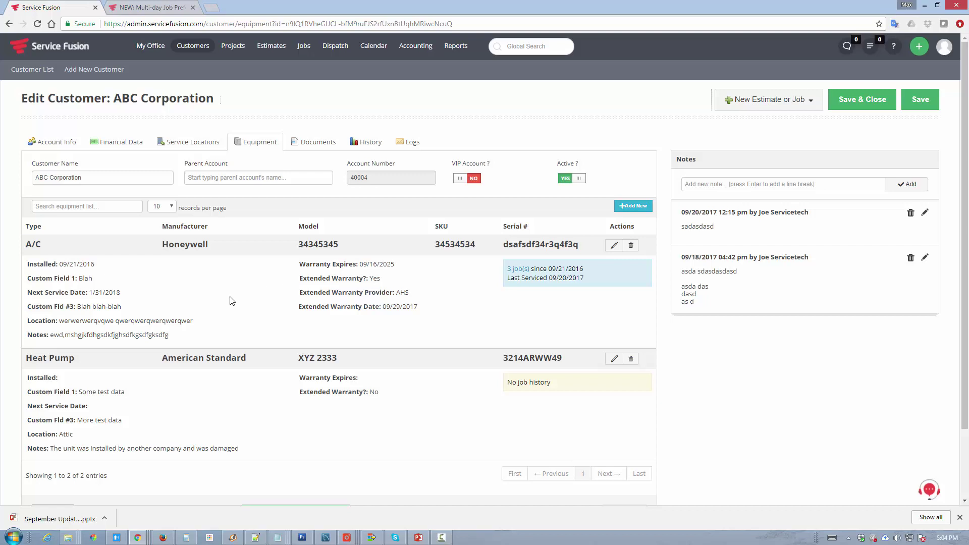
click(81, 207)
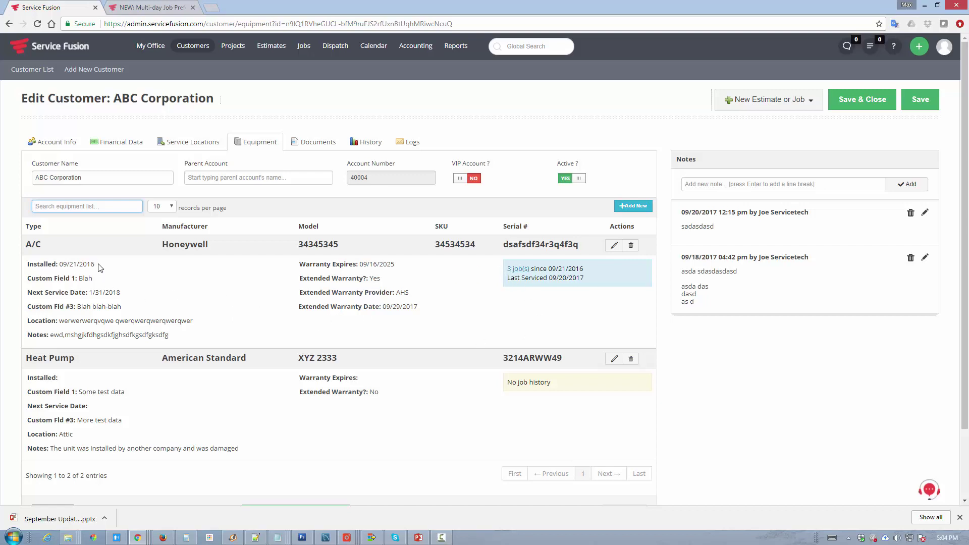
drag(96, 264, 26, 225)
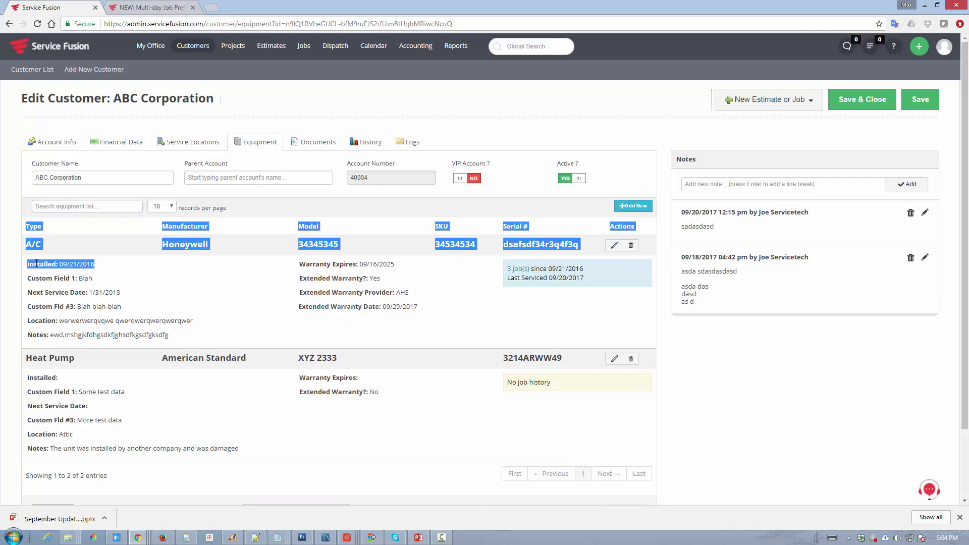
click(144, 277)
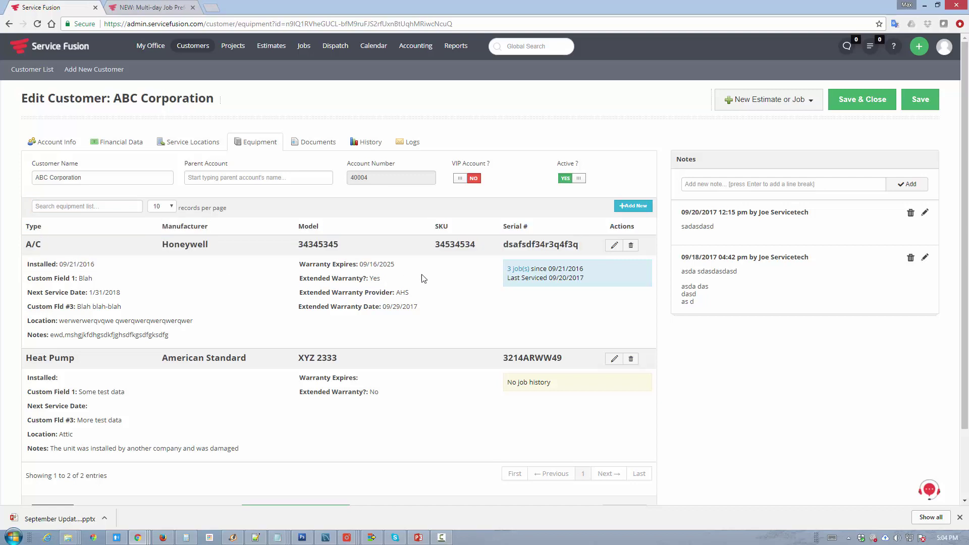
click(511, 269)
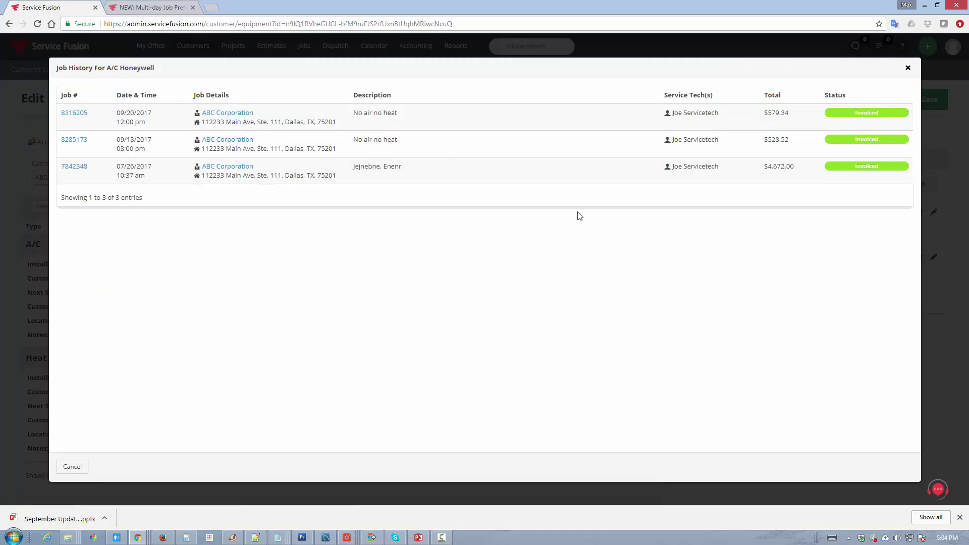
click(907, 69)
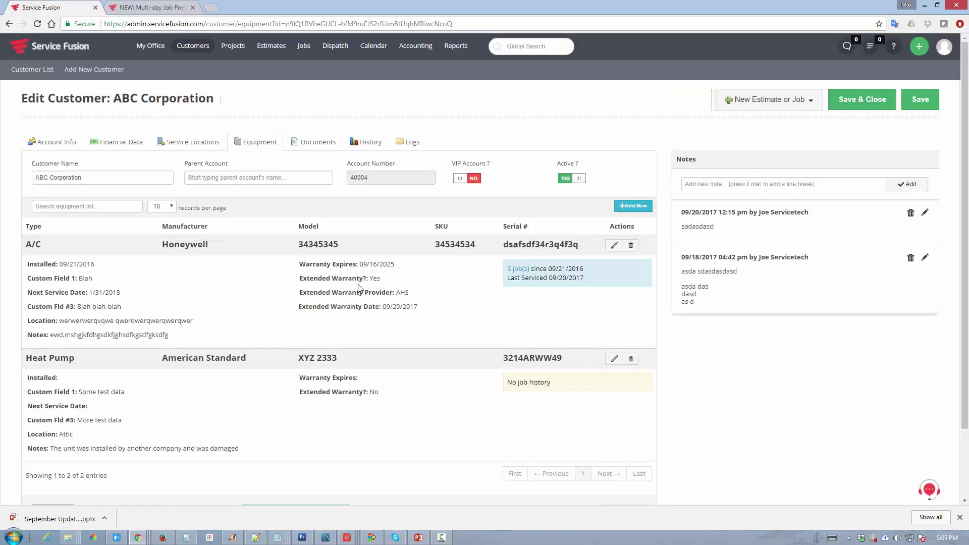
click(614, 246)
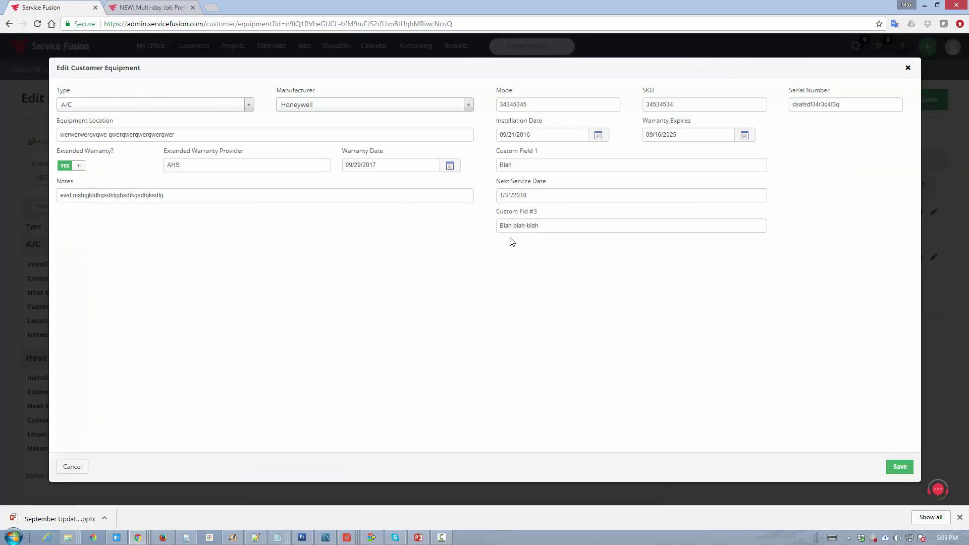
click(907, 69)
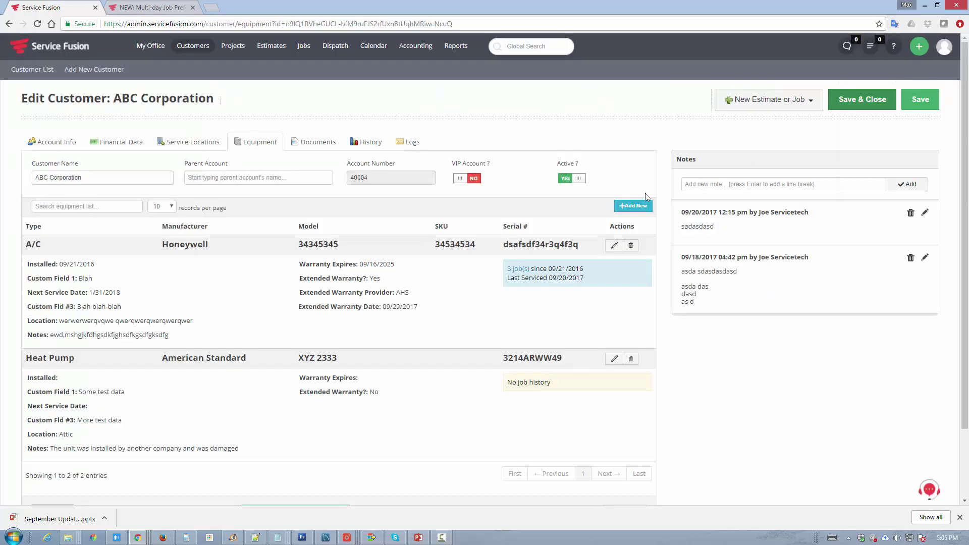
click(634, 206)
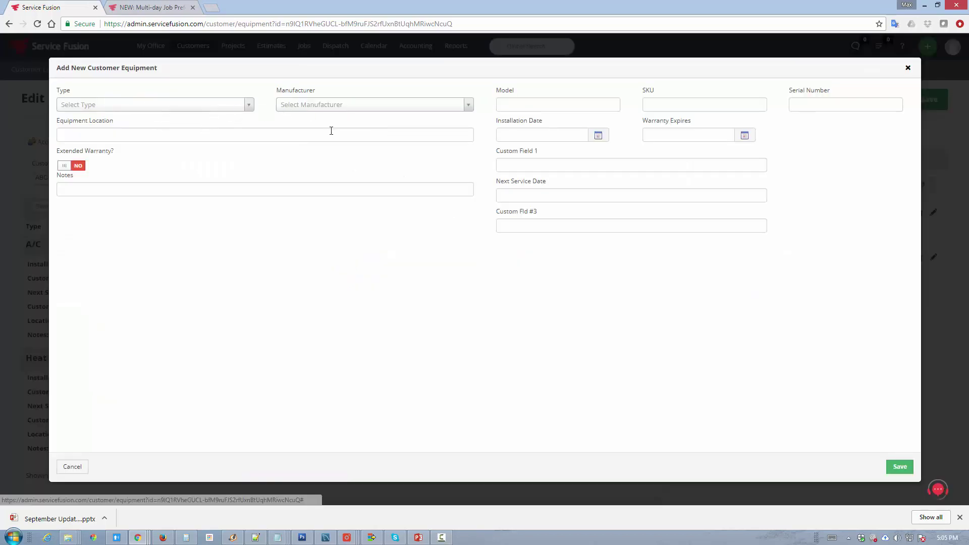
click(908, 68)
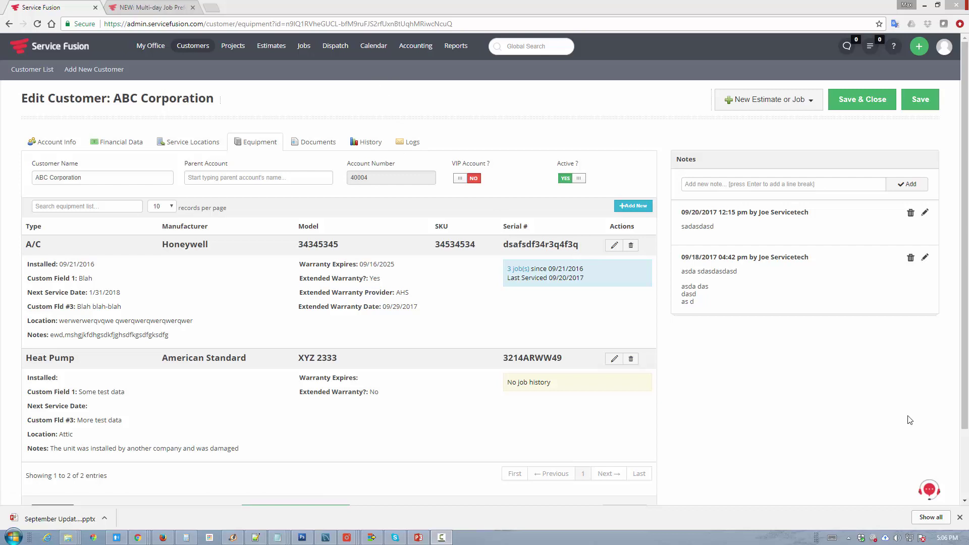
Choose Batch Assign & Schedule from the Jobs menu
mouse_move(303, 47)
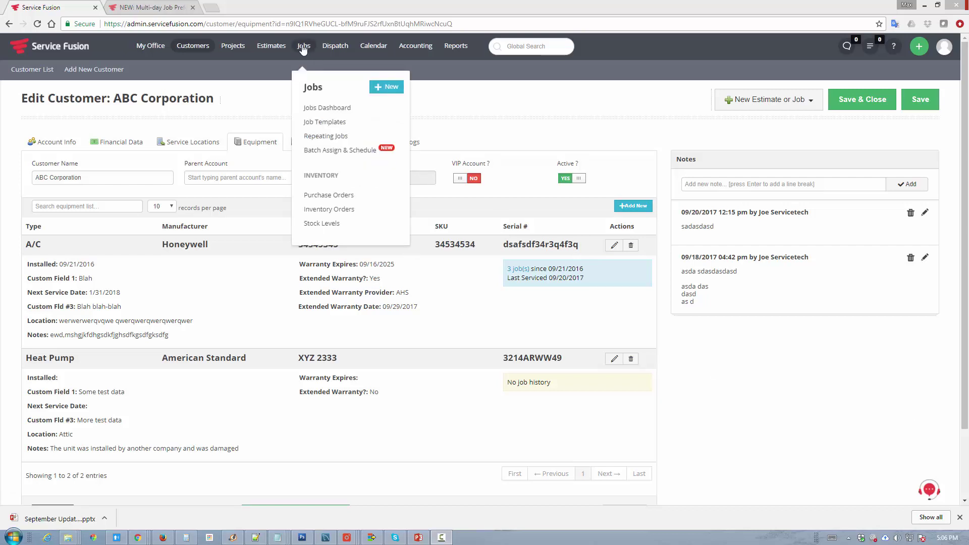
click(325, 139)
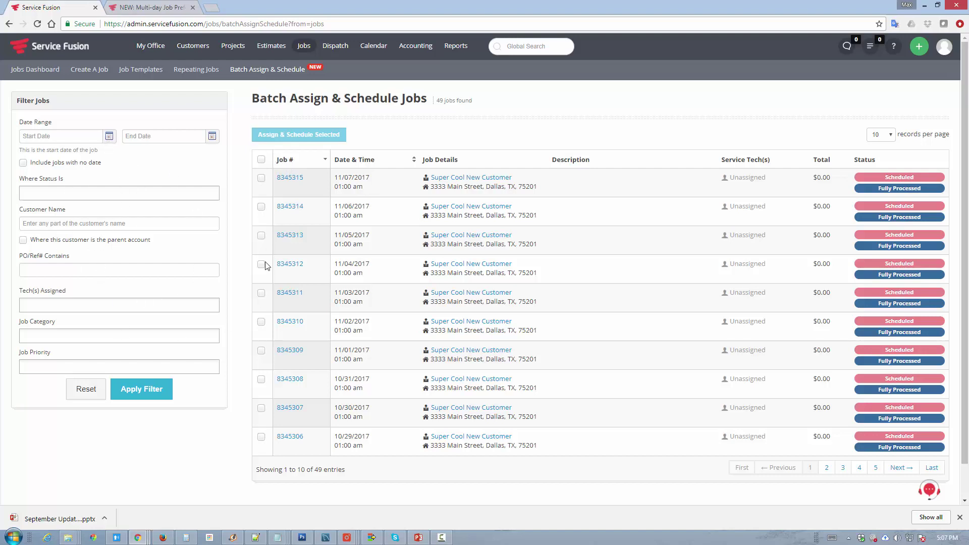
Filter for Dispatched and Scheduled statuses and two assigned technicians
click(82, 192)
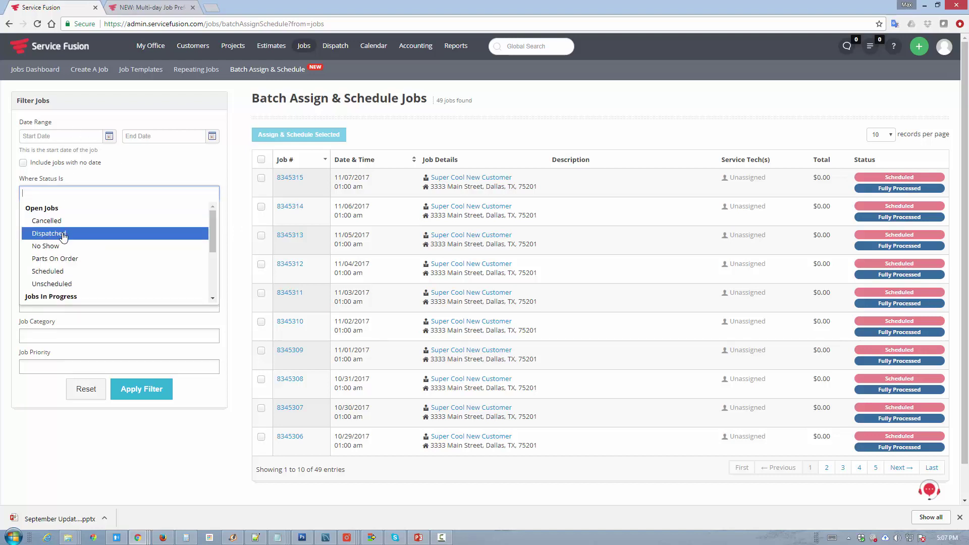
click(64, 233)
click(80, 194)
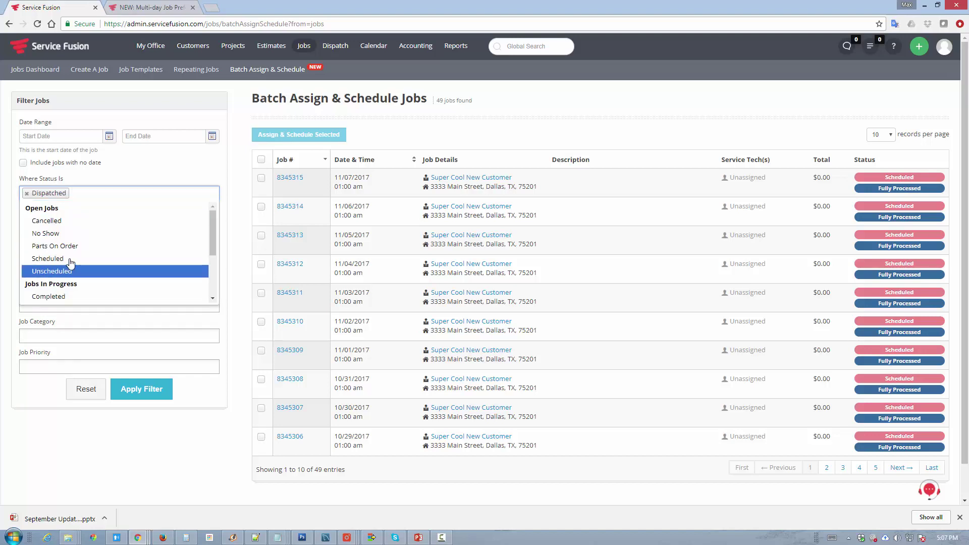
click(70, 259)
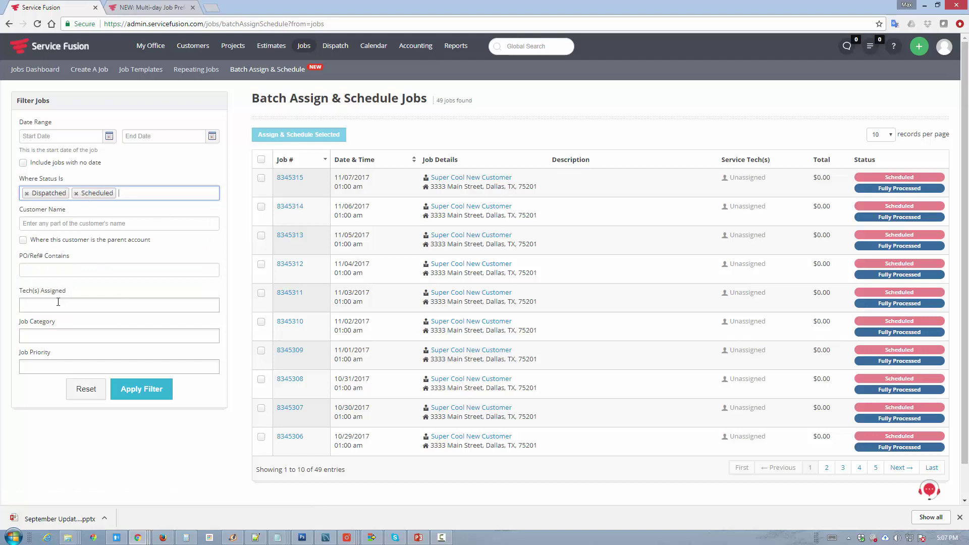
click(58, 302)
click(88, 331)
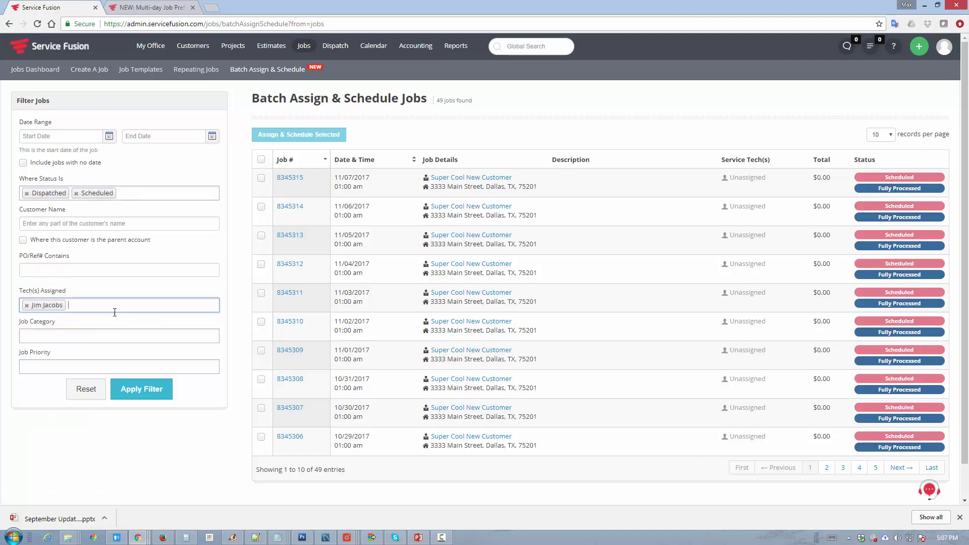
click(114, 312)
click(150, 360)
Set the job category filter to New Install, leaving priority unfiltered
click(76, 340)
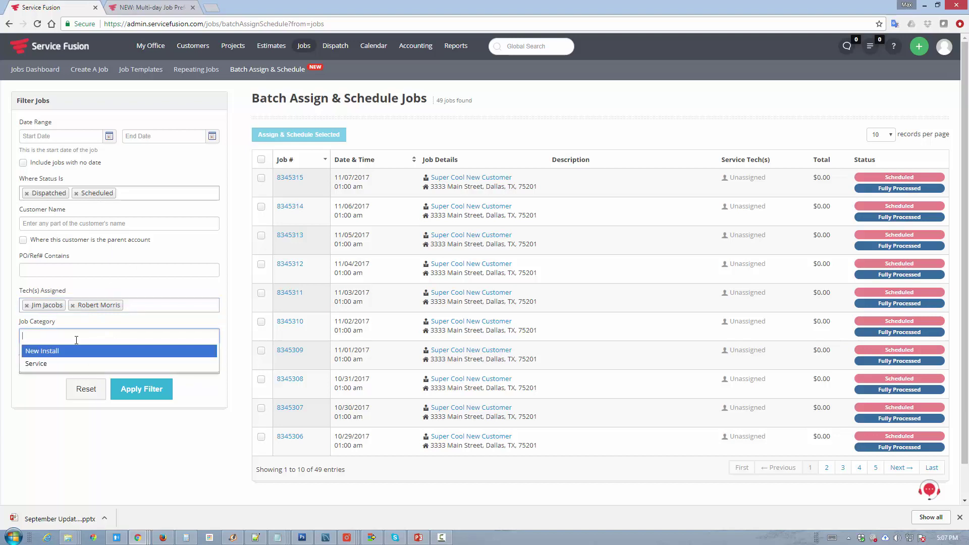
click(44, 365)
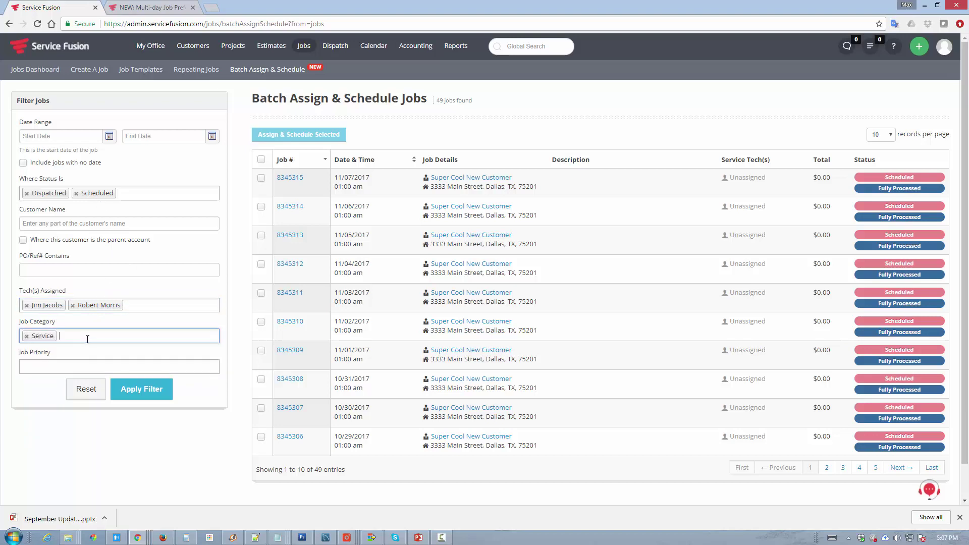
click(86, 337)
click(38, 350)
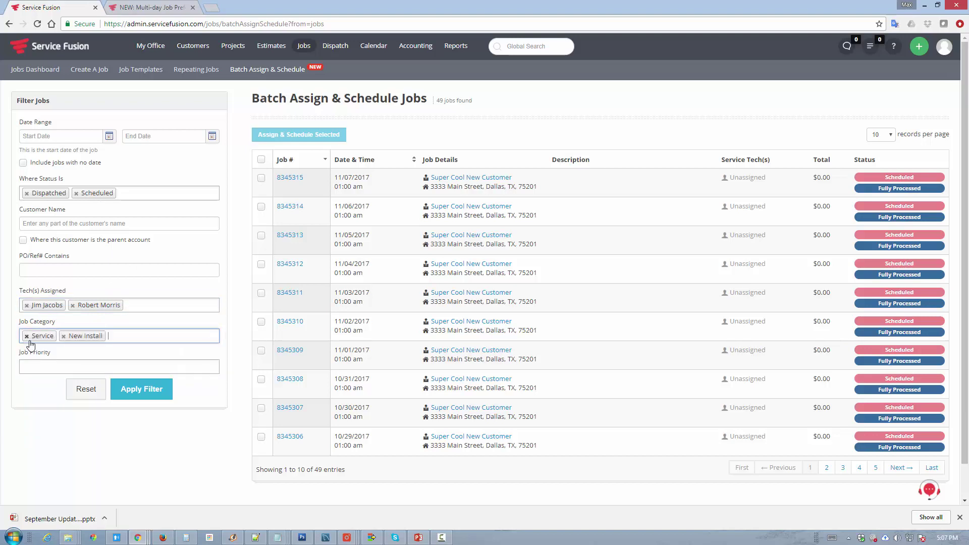
click(48, 368)
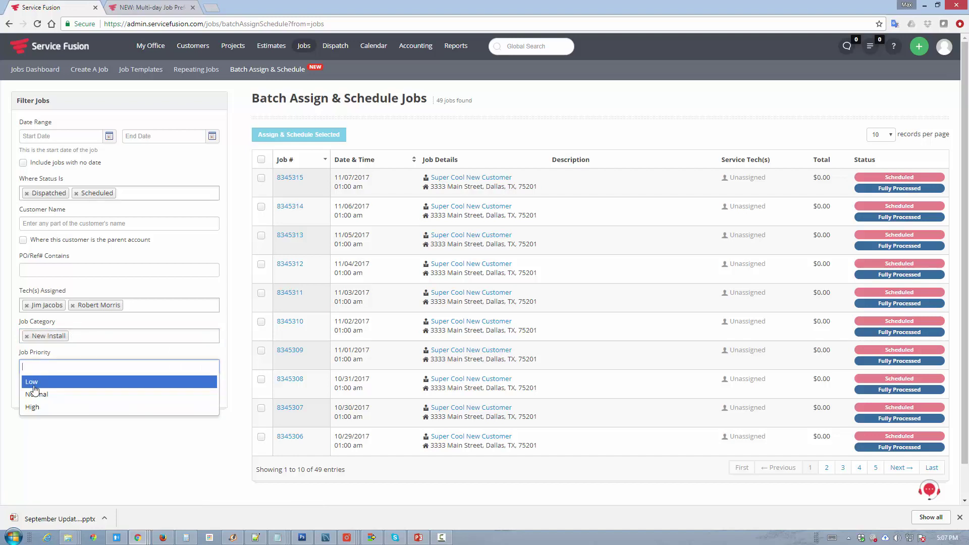
click(35, 386)
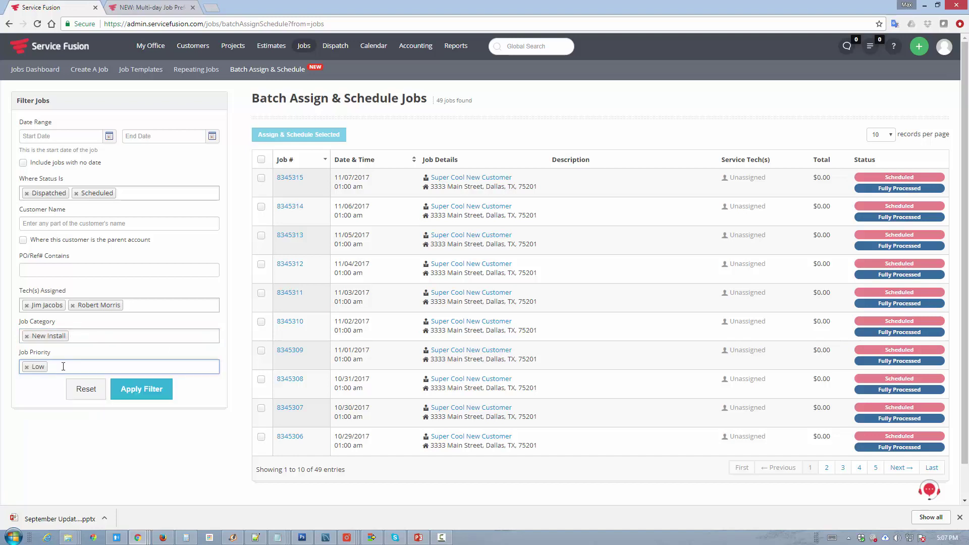
click(26, 368)
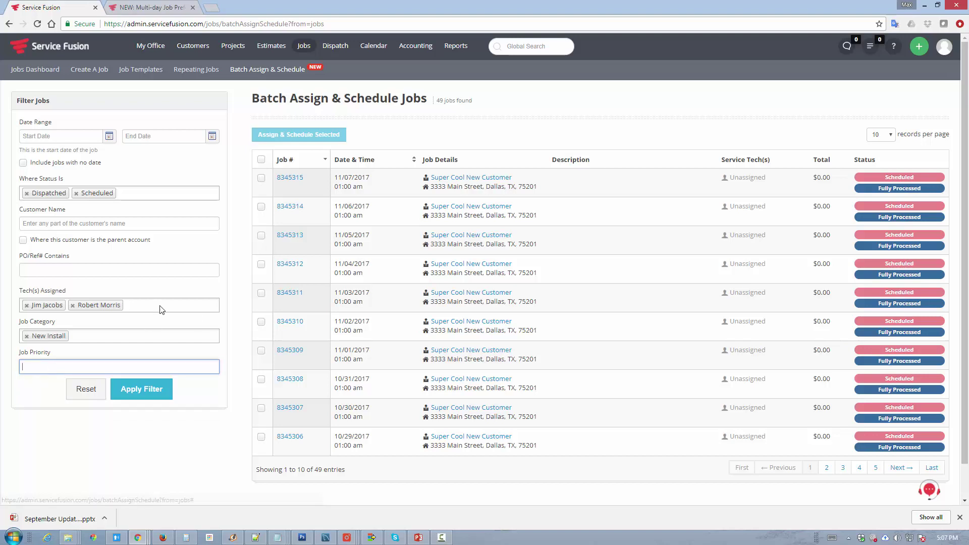
Select all ten jobs for batch editing and set their sub-status to Parts On Order
click(261, 160)
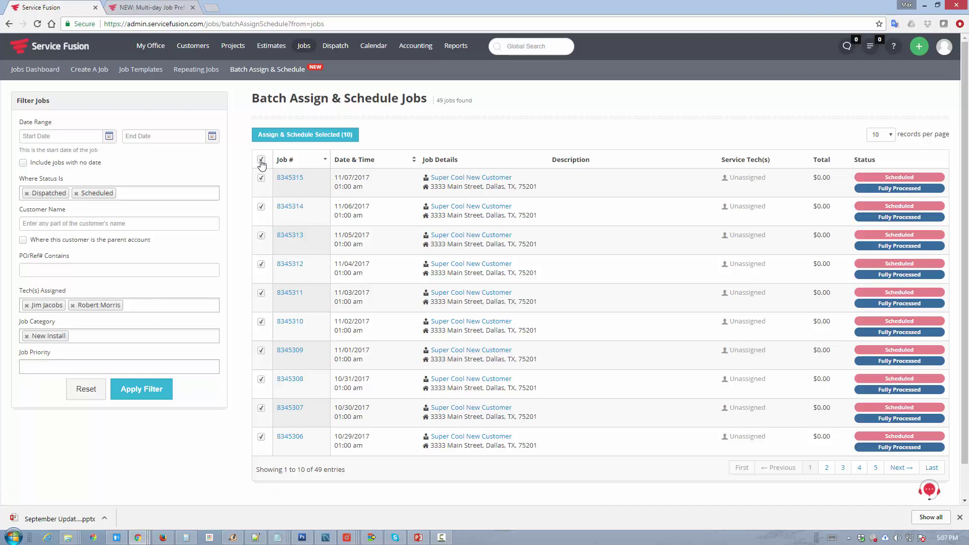
click(293, 134)
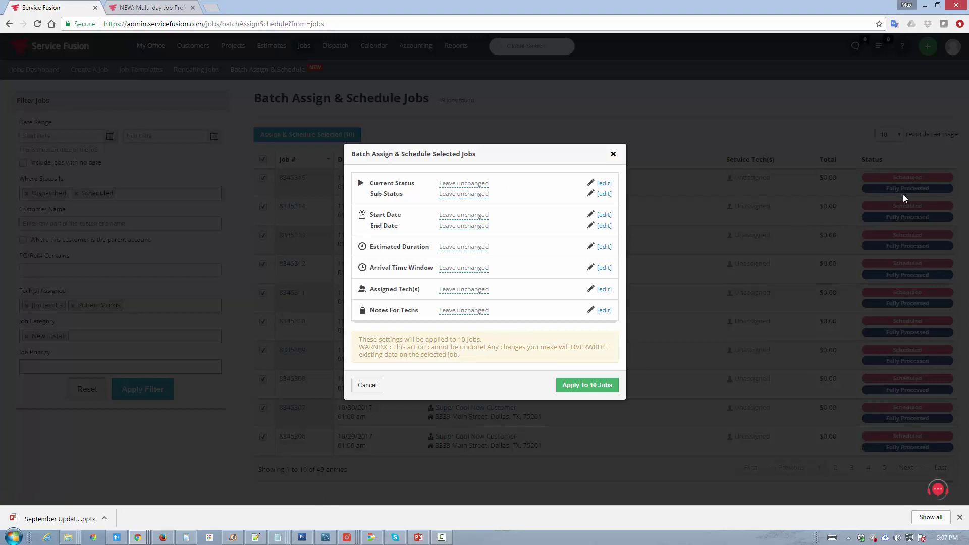
click(463, 197)
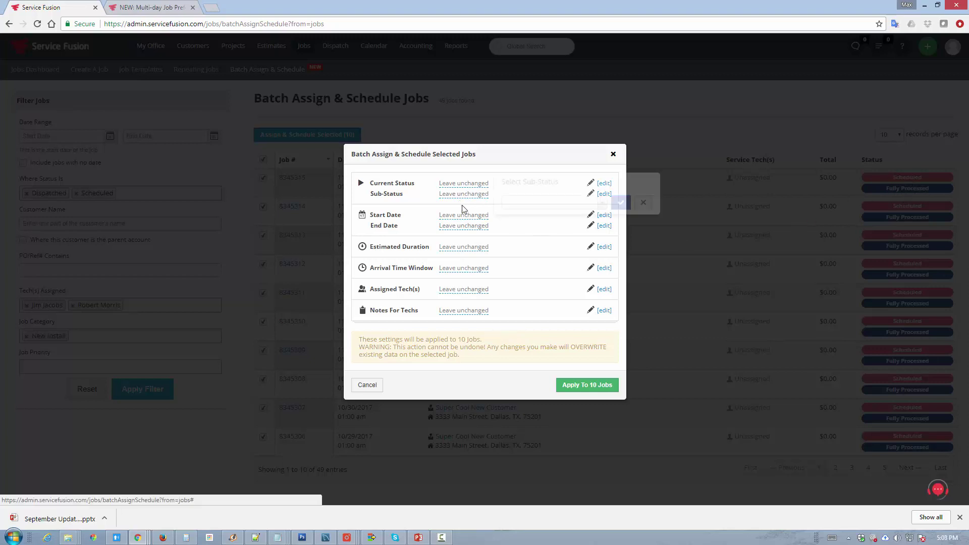
click(531, 203)
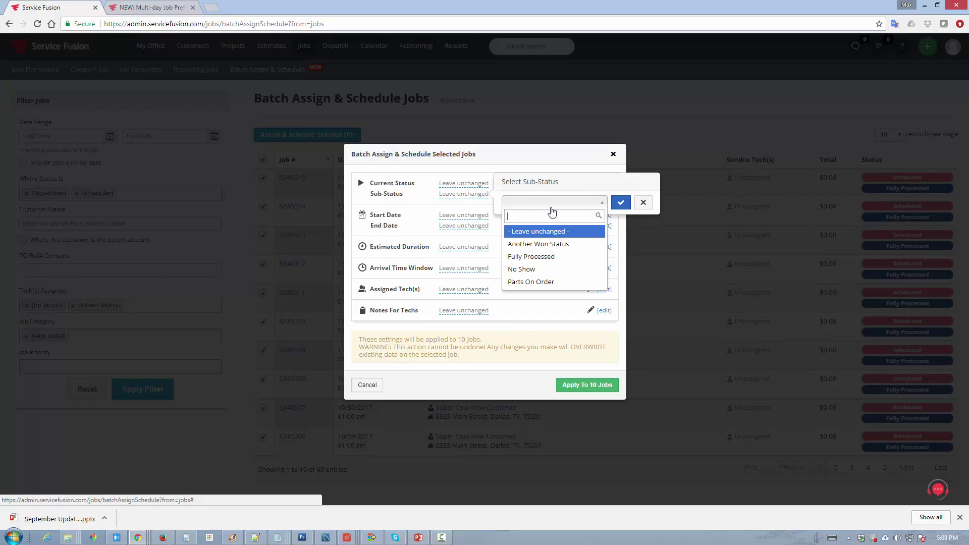
click(536, 284)
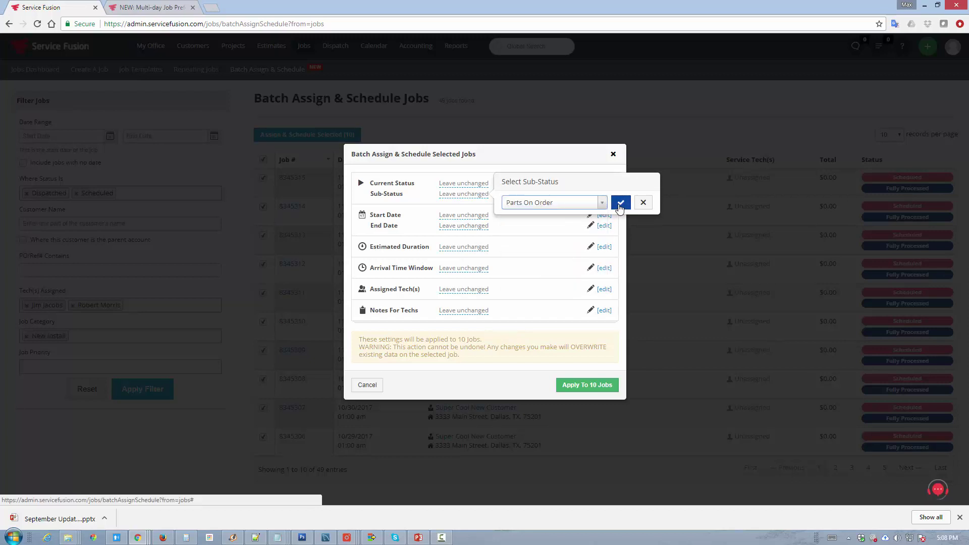
click(621, 202)
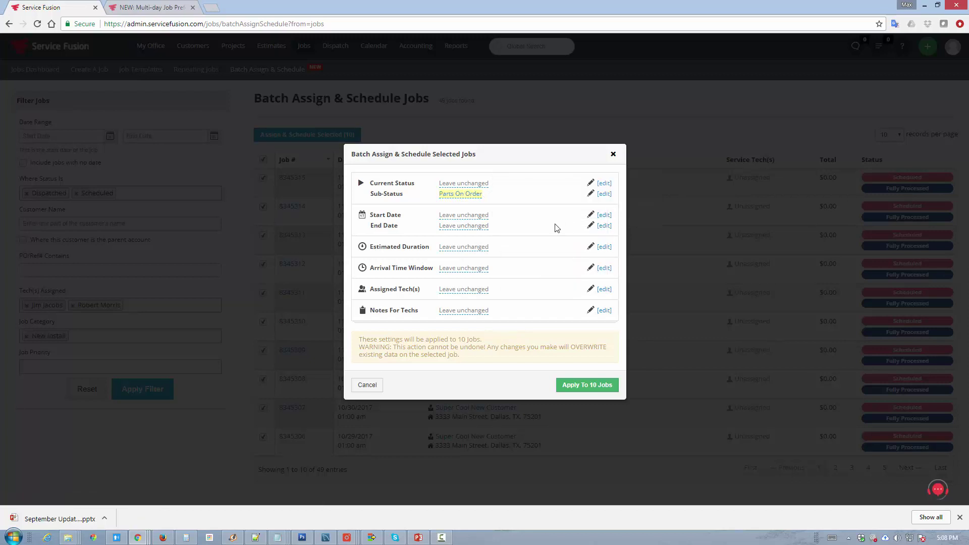
Add the tech note 'Something else' and apply the changes to all 10 jobs
click(466, 311)
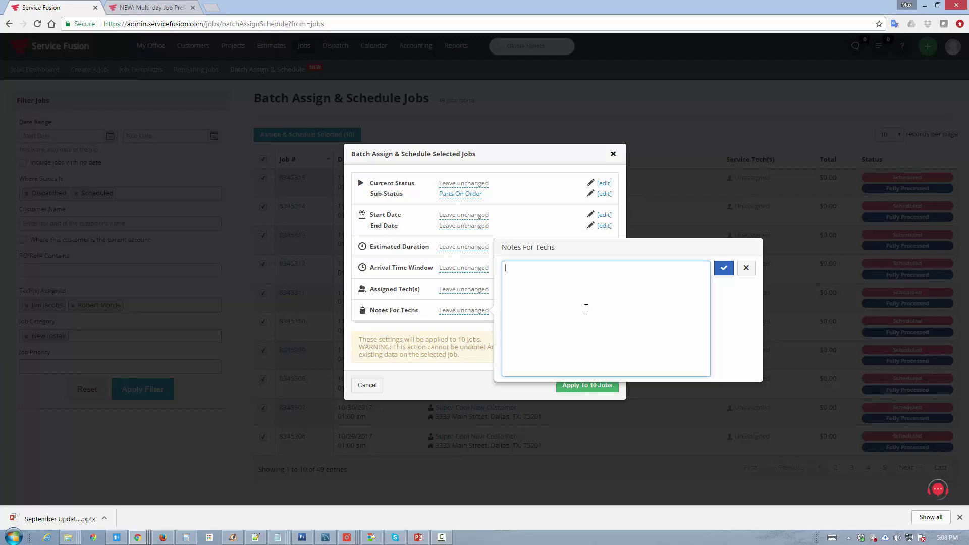
text(Something else)
click(723, 268)
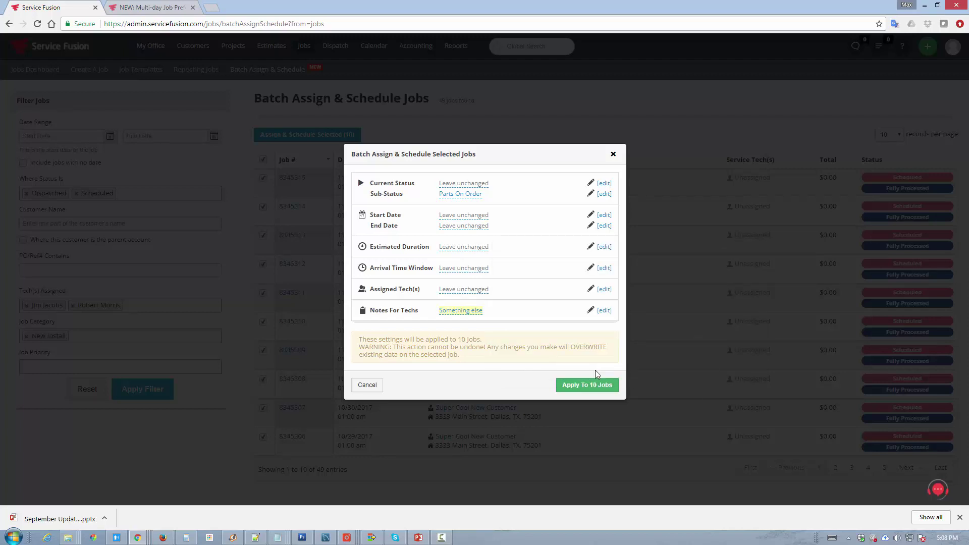
click(588, 385)
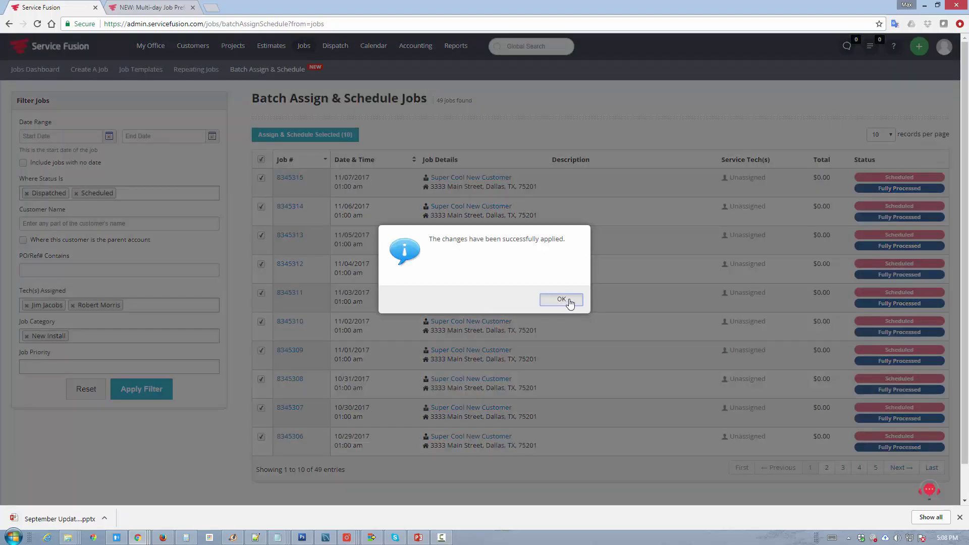
Reset the job filters and check the updated tech notes on jobs 8345315 and 8345309
click(569, 301)
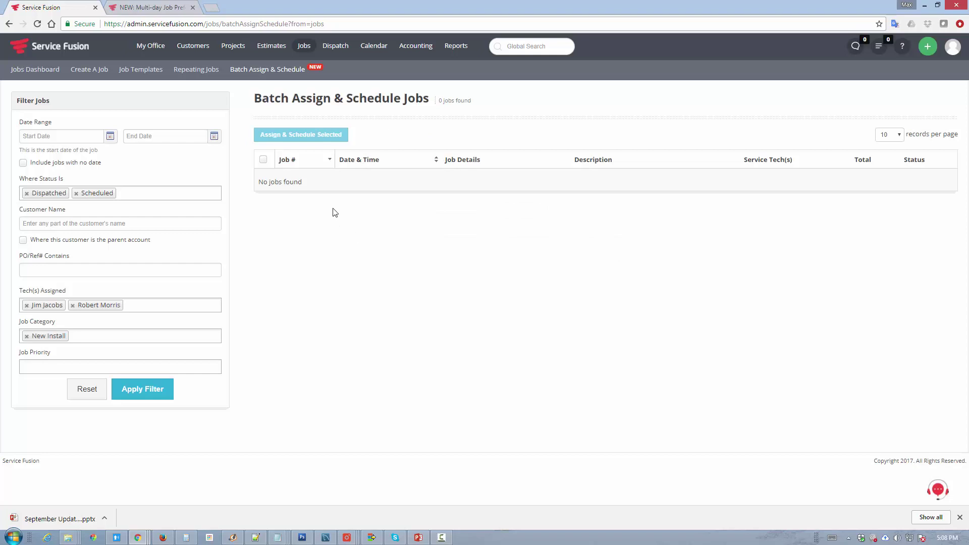
click(106, 391)
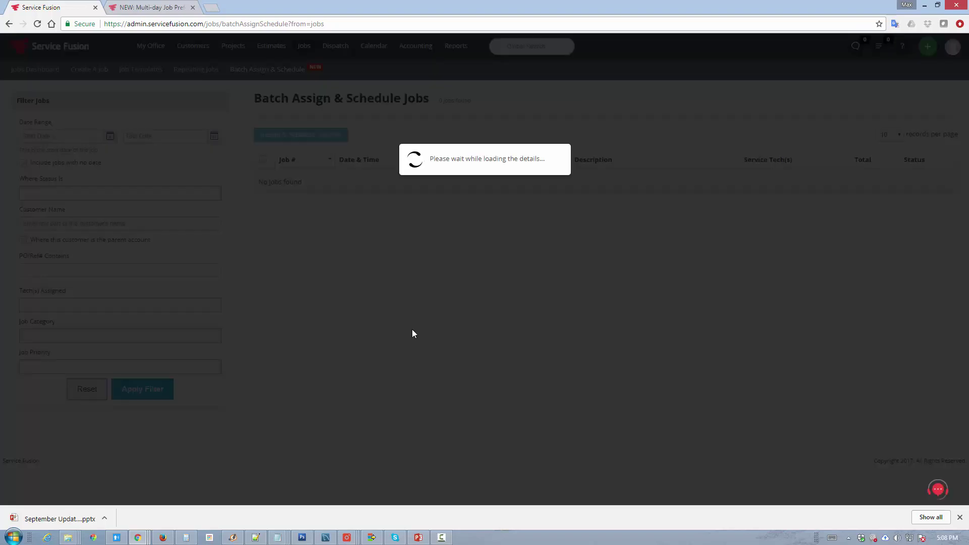
click(290, 178)
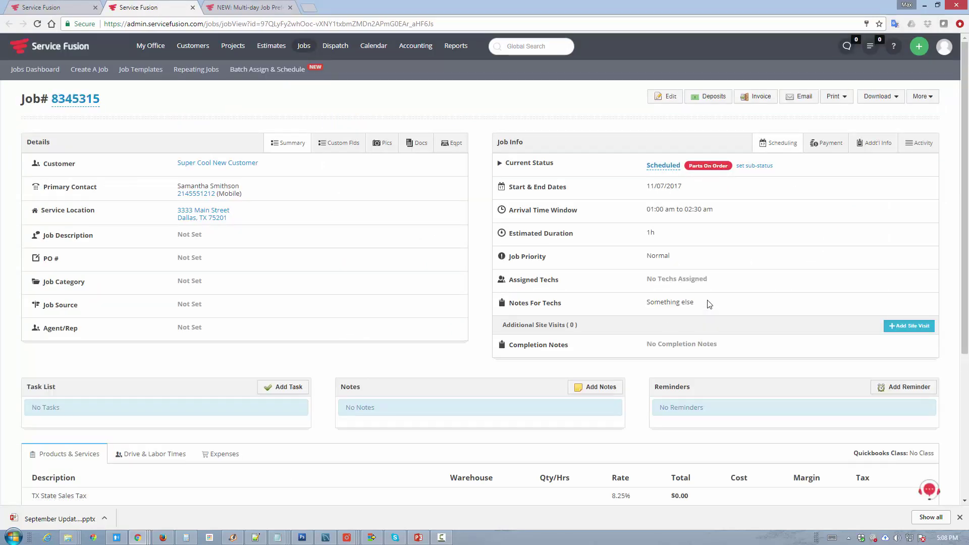
drag(707, 303, 641, 303)
click(680, 305)
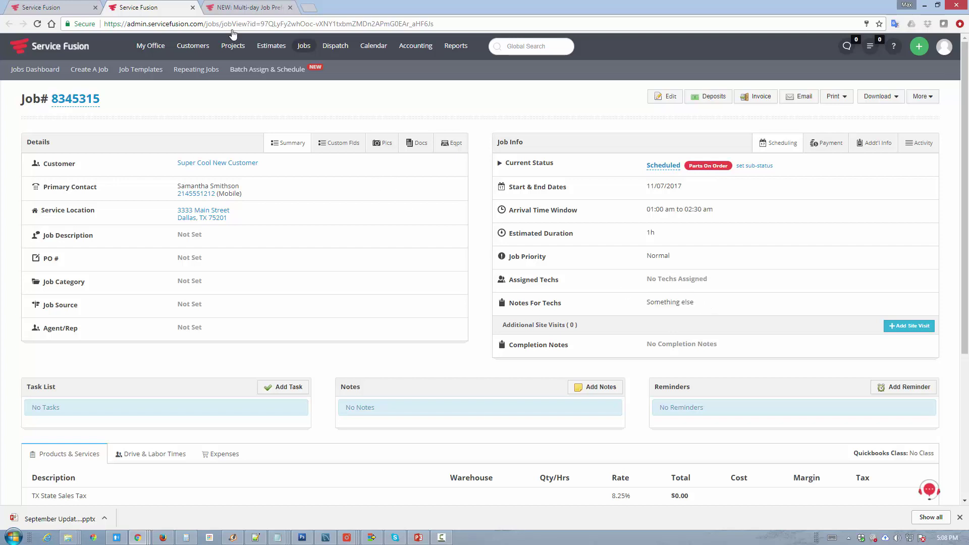
click(192, 7)
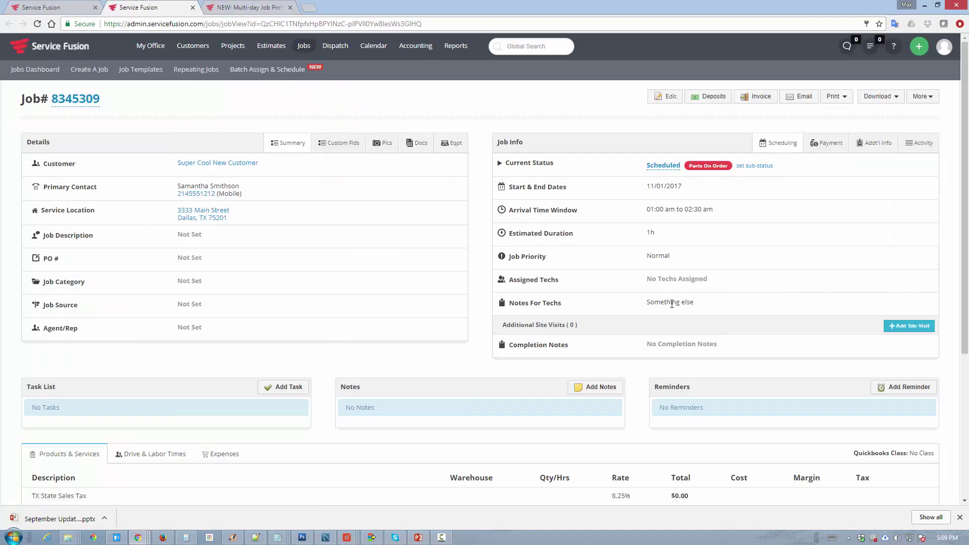
click(192, 7)
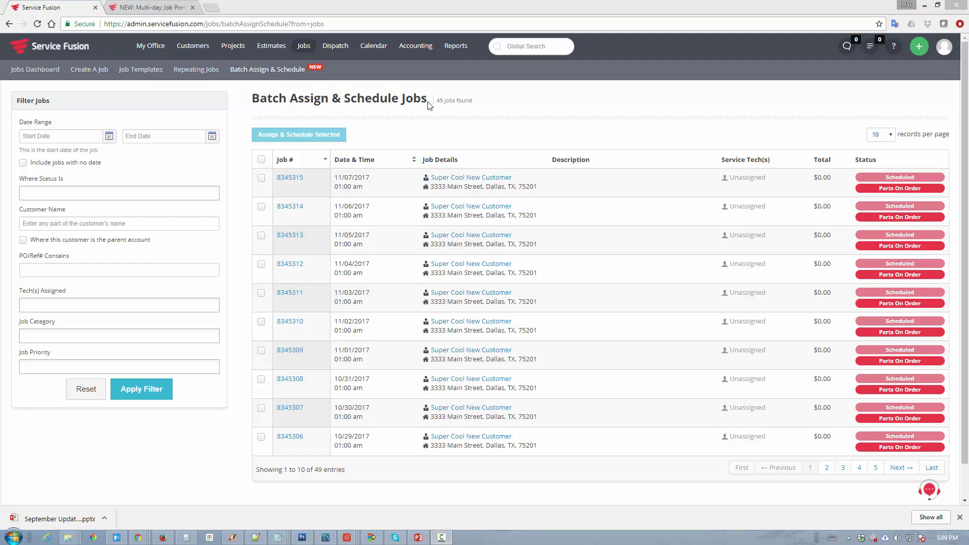
Go to Inventory's Purchase Orders list under Jobs and focus its search field
mouse_move(303, 47)
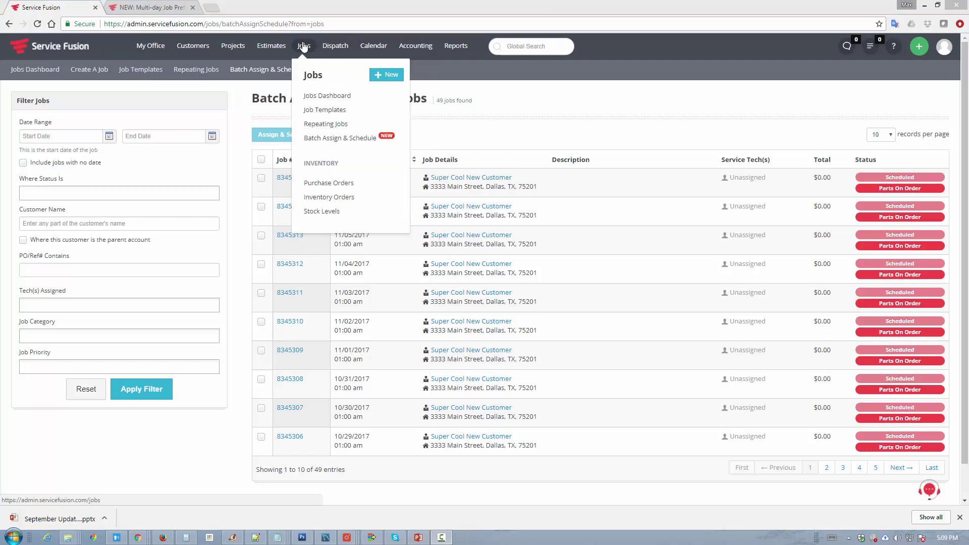
click(331, 186)
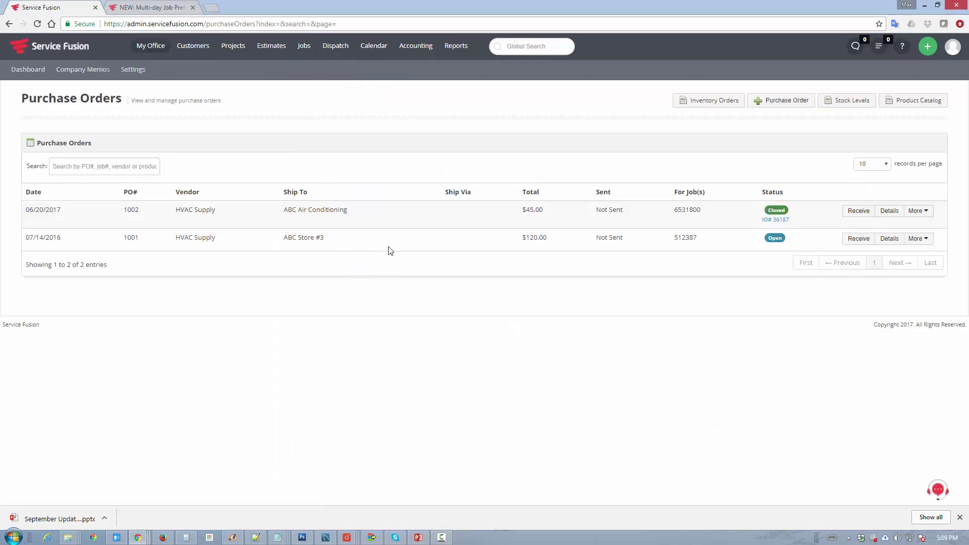
click(95, 165)
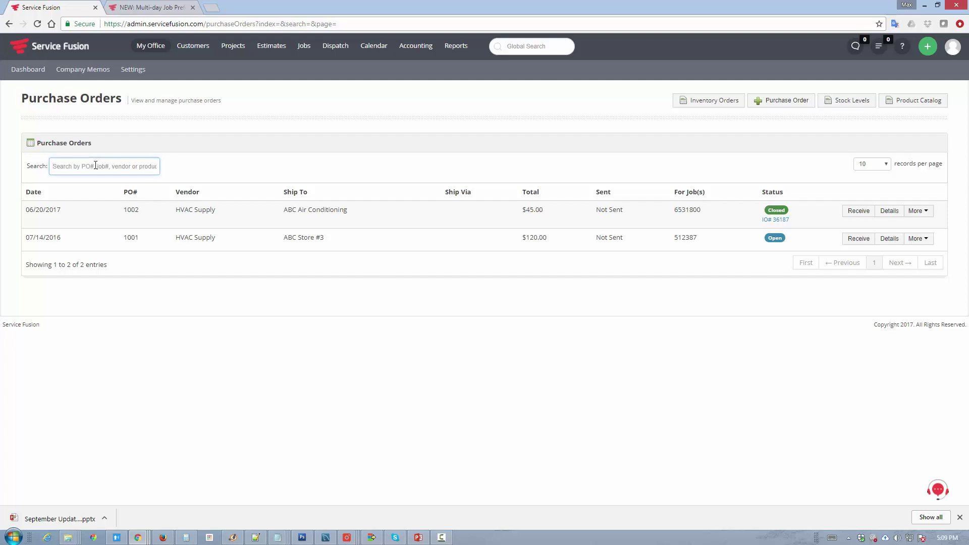
Open inventory order IO# 36187 from PO 1002 and check its From PO# 1002 reference
click(776, 221)
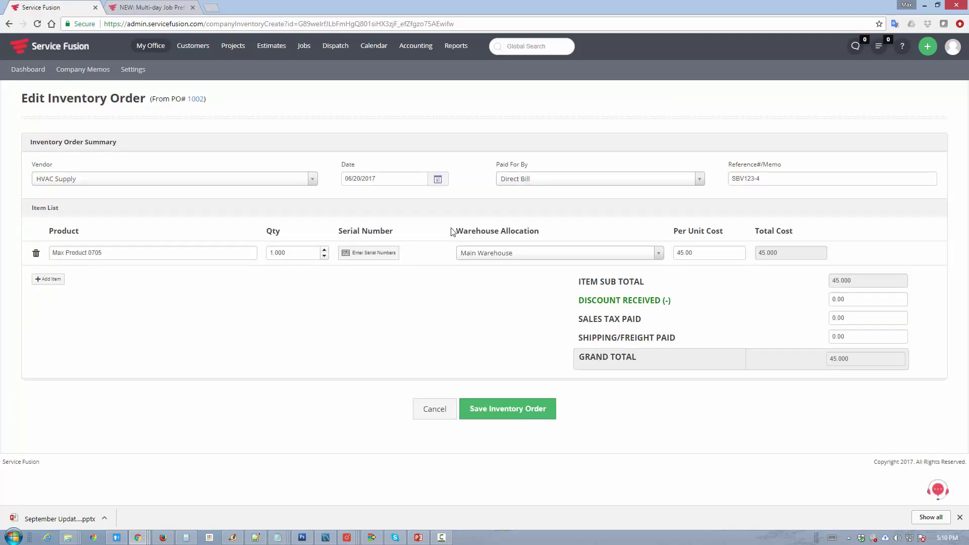
drag(207, 103, 140, 105)
click(164, 123)
In My Office > Company Preferences, set Display Multi-day Jobs On Calendar As to Individual Daily Blocks
click(151, 48)
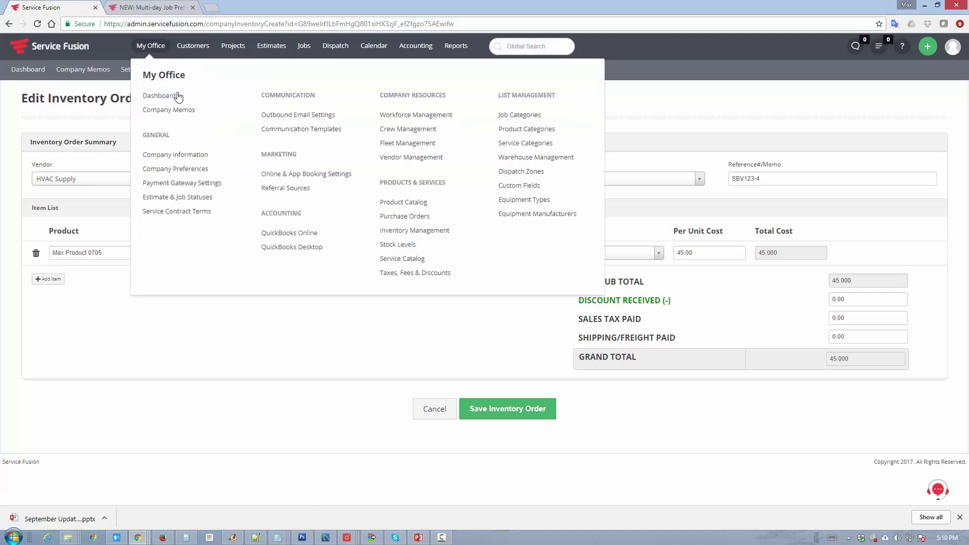
click(184, 168)
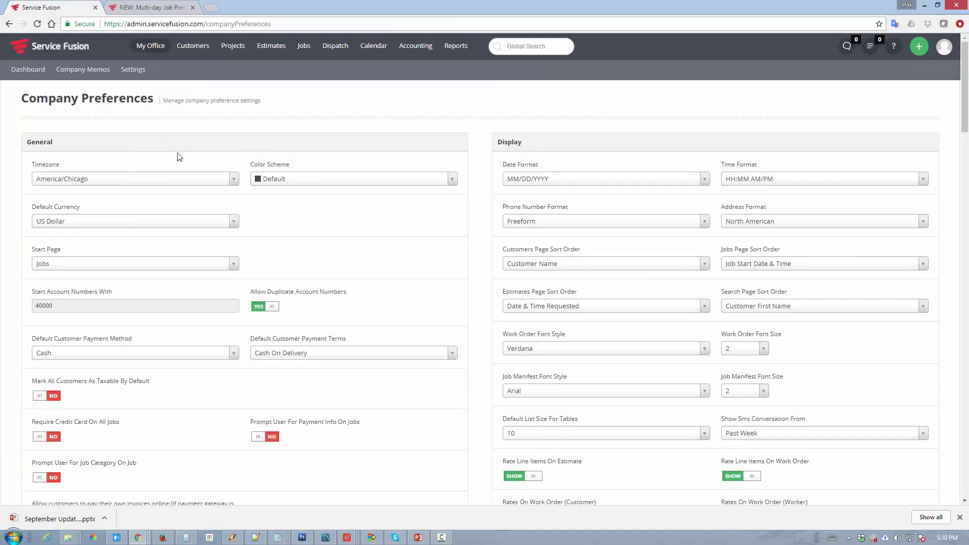
scroll(480, 236, down, 1)
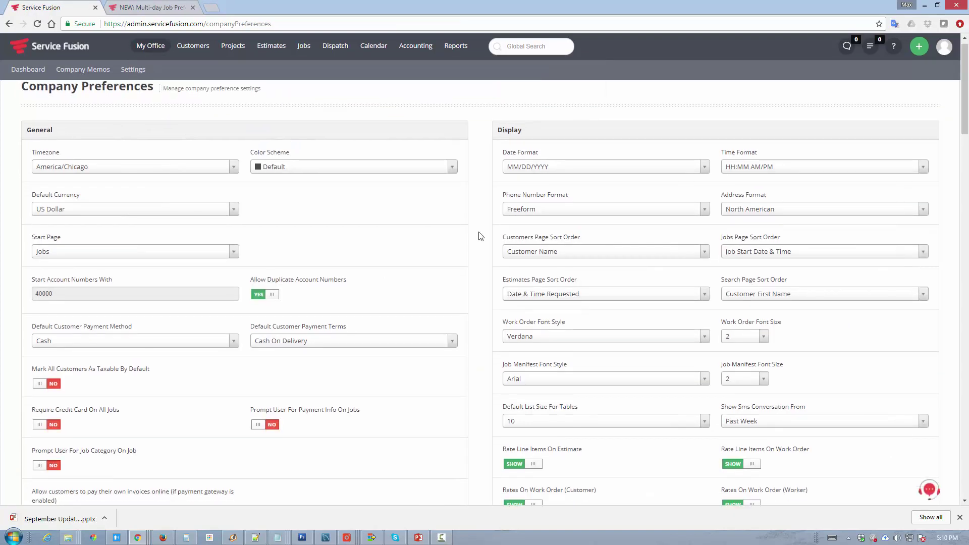
scroll(481, 236, down, 12)
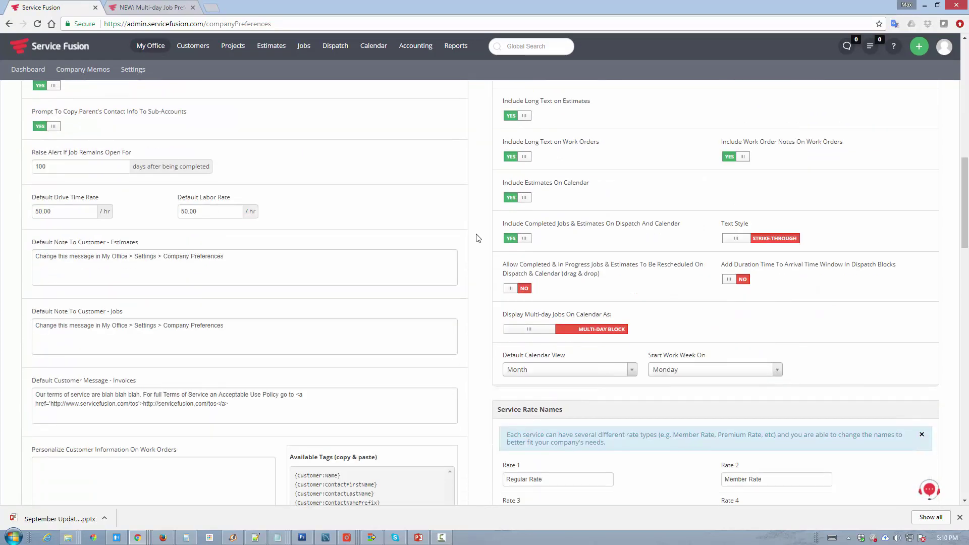
scroll(478, 238, down, 1)
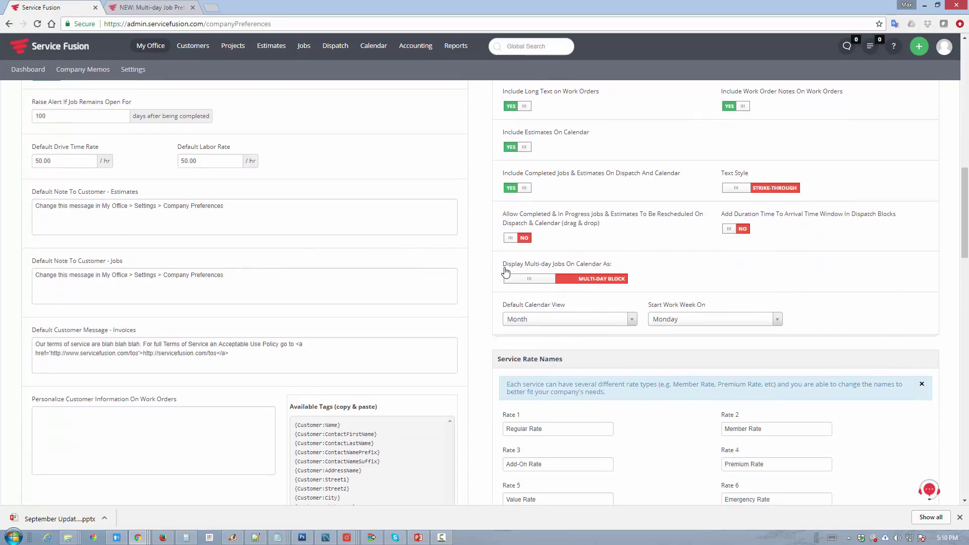
drag(505, 271, 615, 272)
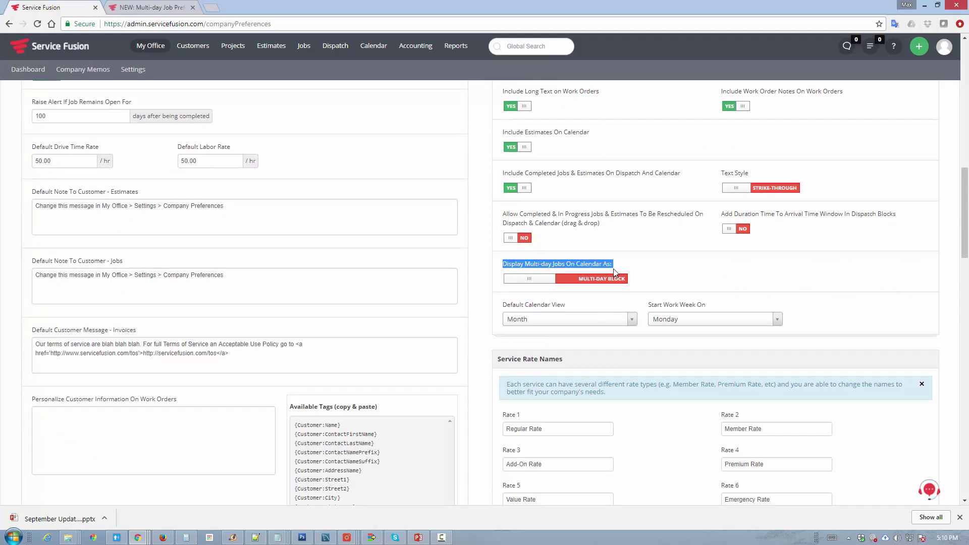
click(575, 283)
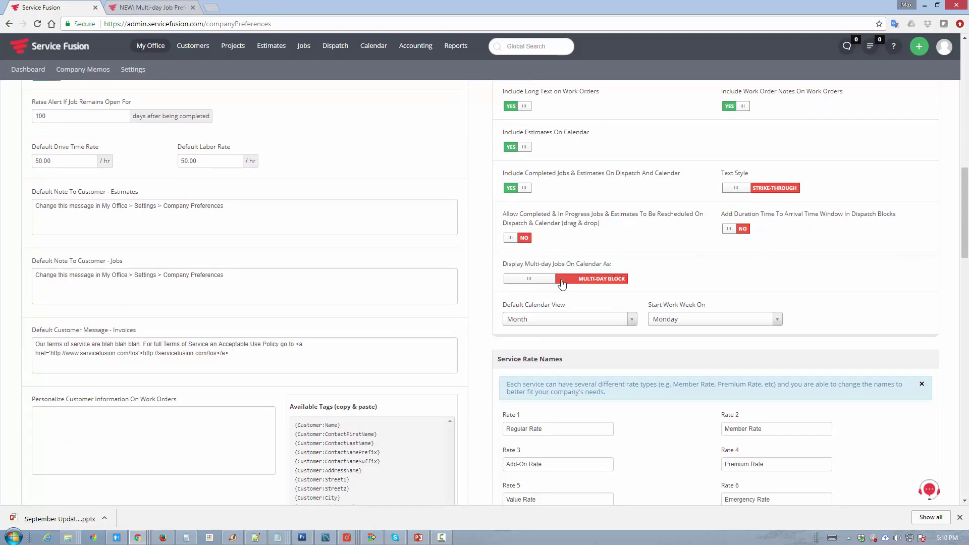
click(604, 285)
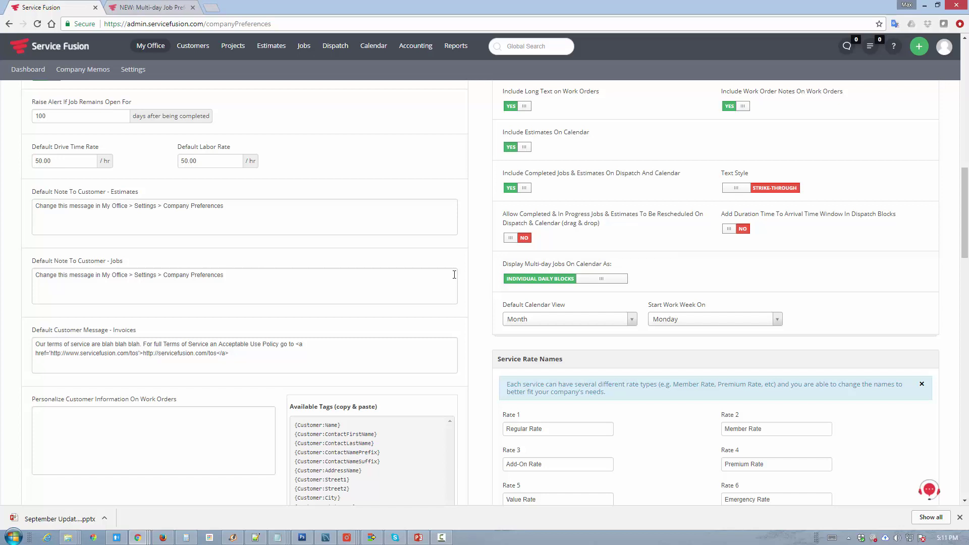
scroll(461, 303, down, 8)
Save the preferences and view the Company Calendar in a new tab
scroll(461, 326, down, 10)
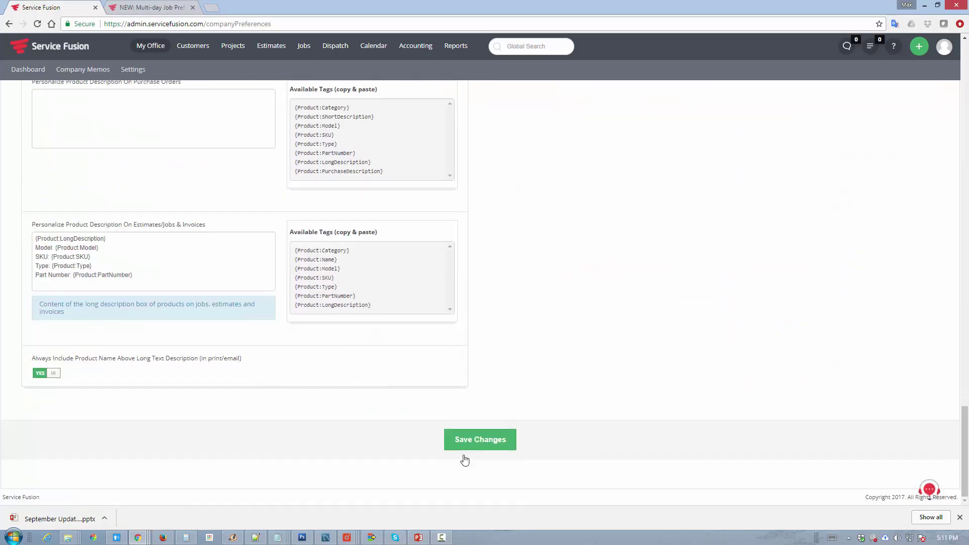
click(468, 442)
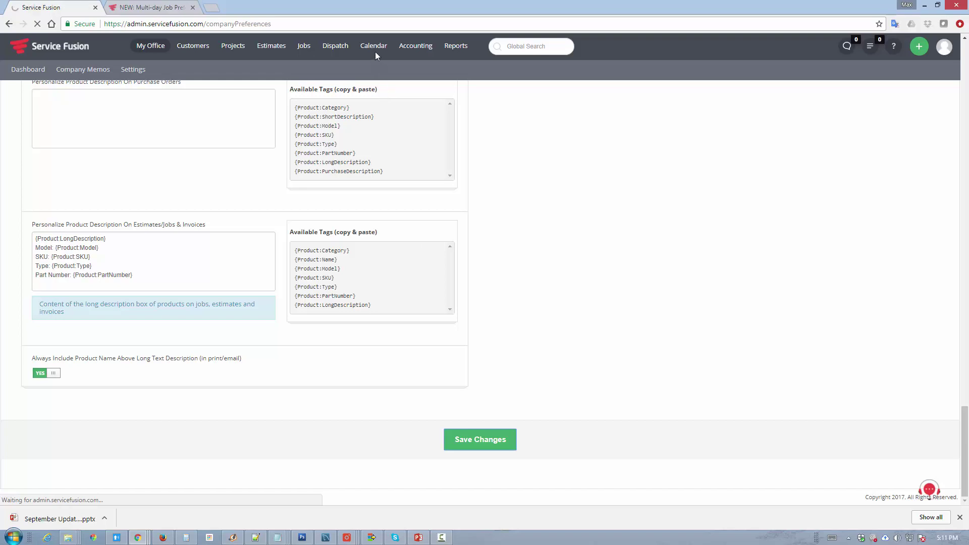
mouse_move(374, 51)
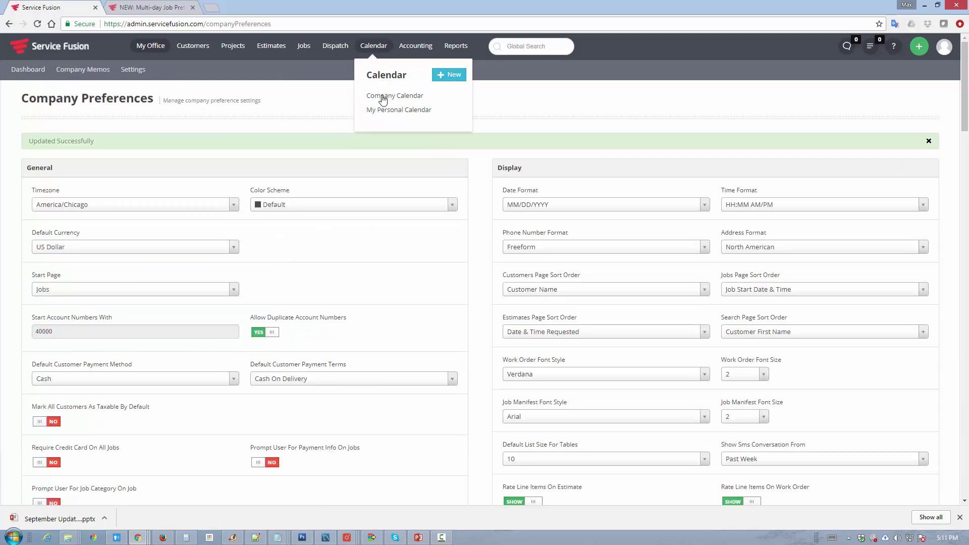
right_click(382, 96)
click(422, 103)
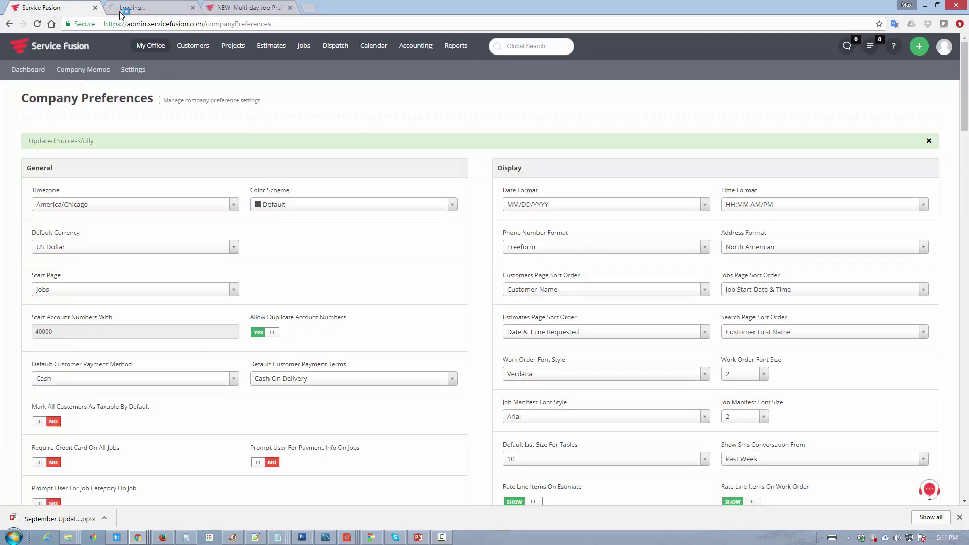
click(133, 8)
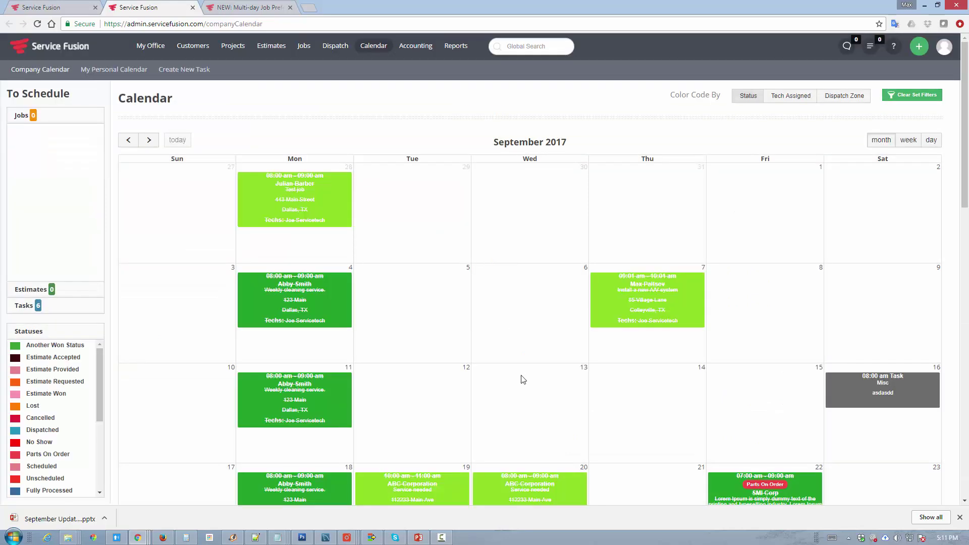
scroll(509, 345, down, 3)
scroll(506, 338, down, 7)
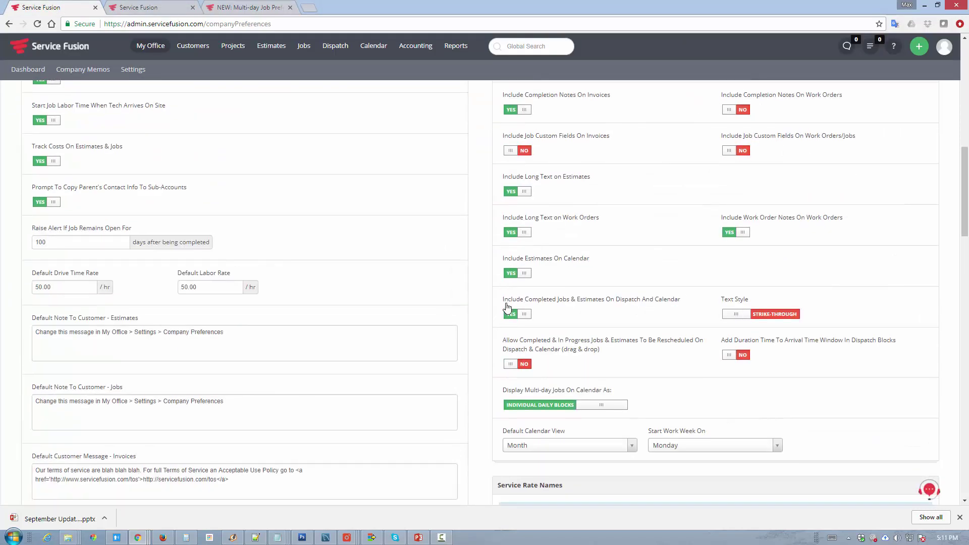
Change multi-day display back to Multi-Day Block, save, and switch to the calendar tab
scroll(507, 307, up, 1)
click(561, 254)
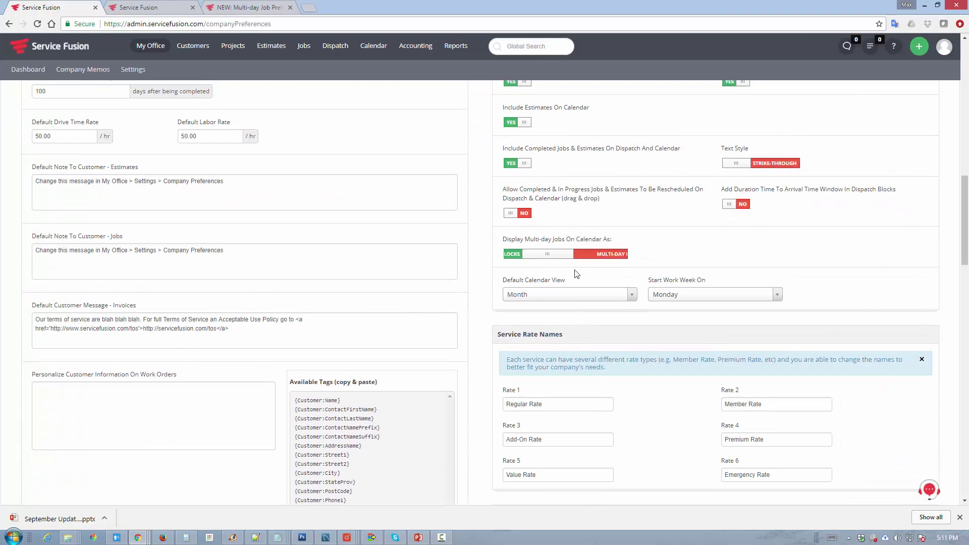
scroll(475, 321, down, 10)
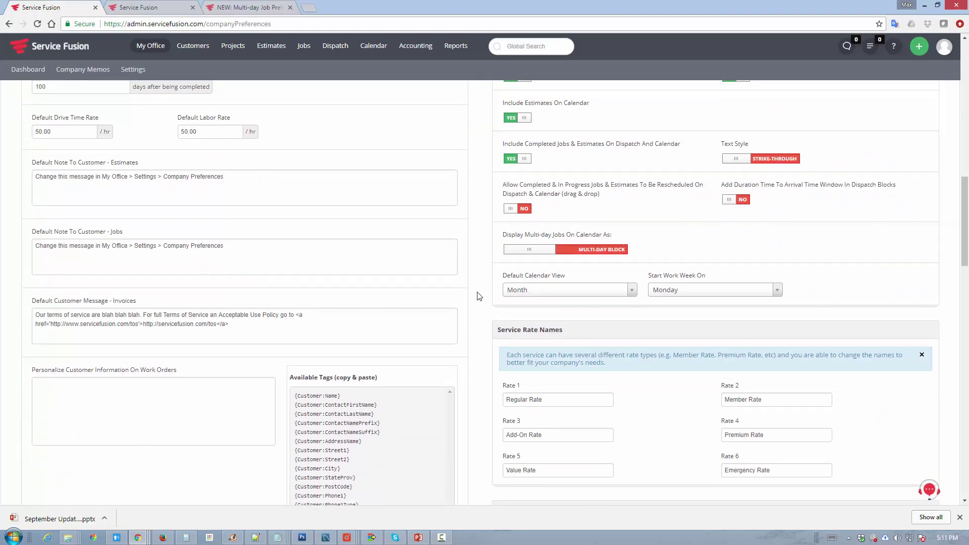
scroll(475, 321, down, 10)
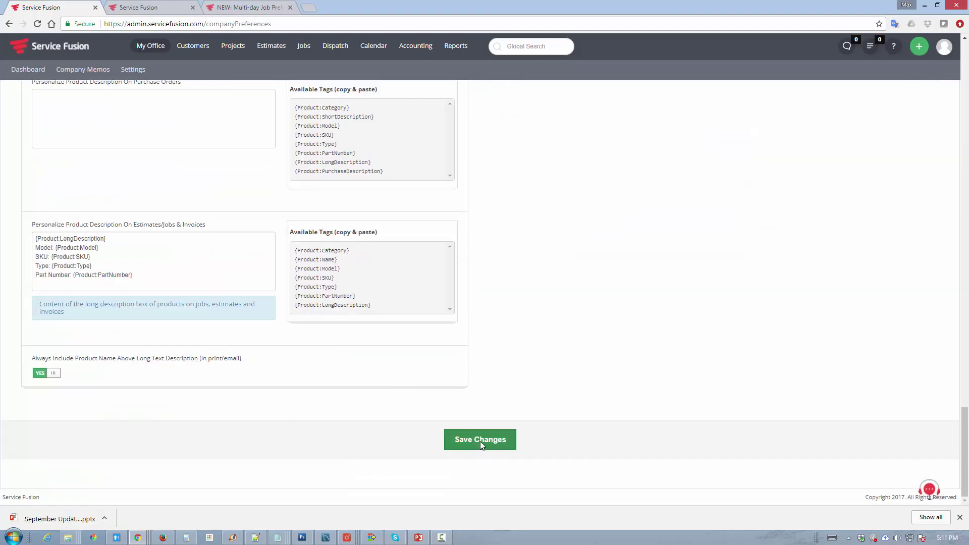
click(480, 440)
key(ctrl+Tab)
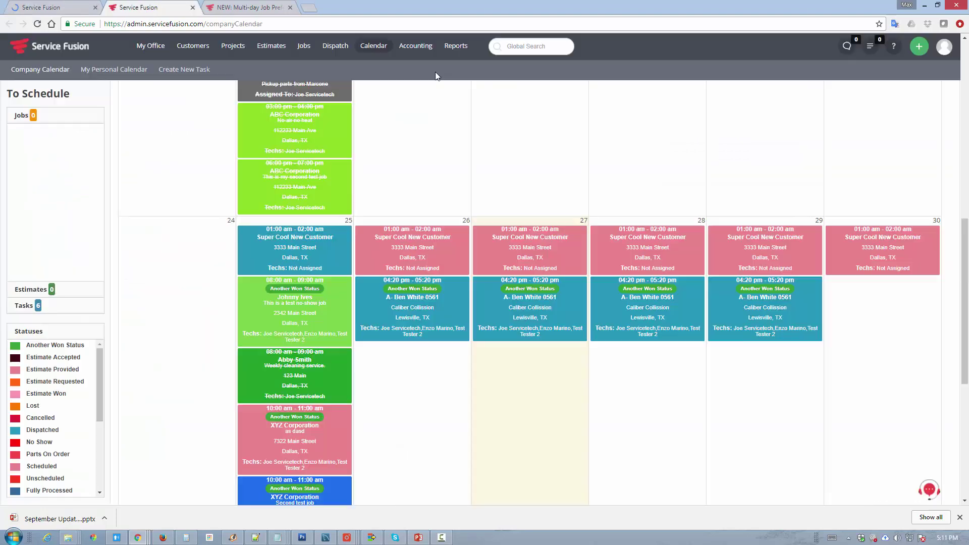
Reload the Company Calendar and scroll to the multi-day job spanning September 25–29 as one block
click(379, 47)
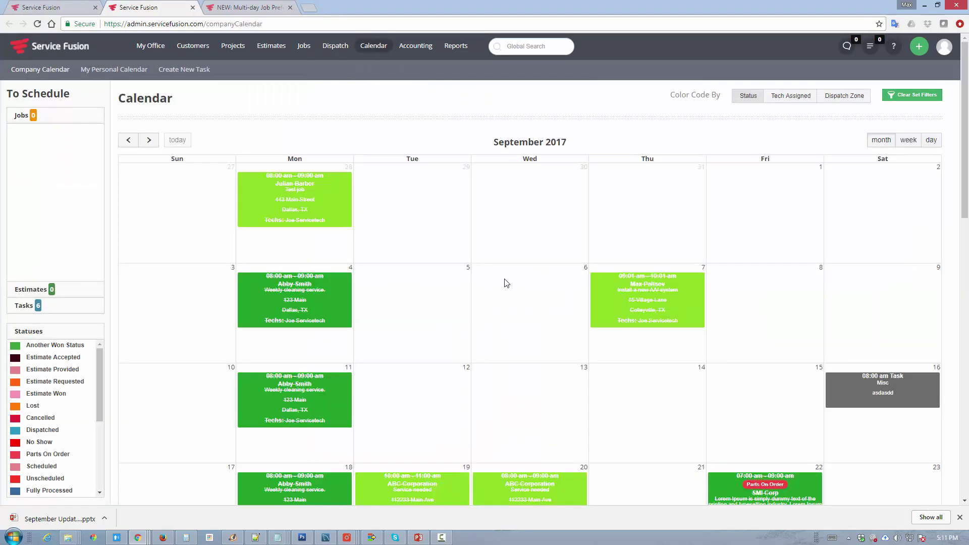
scroll(505, 281, down, 8)
scroll(505, 282, down, 4)
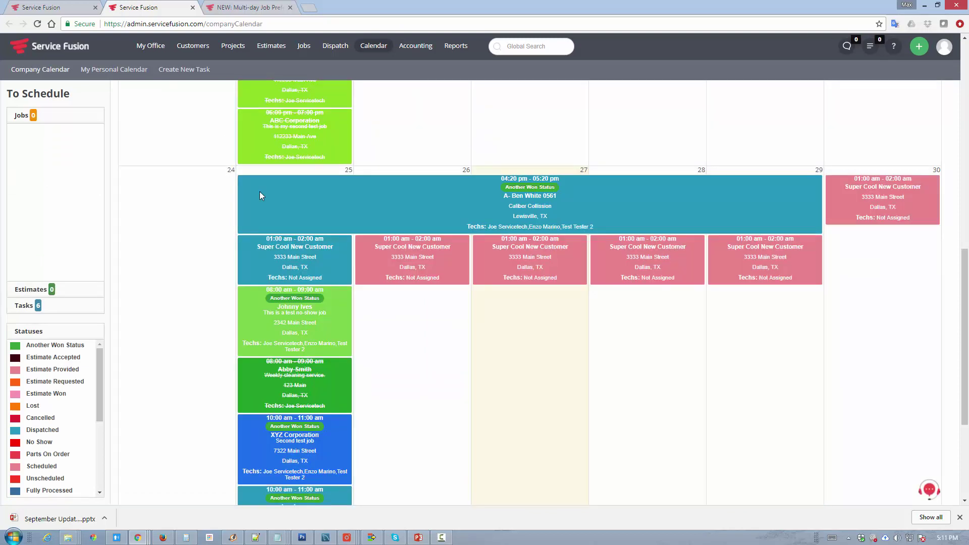